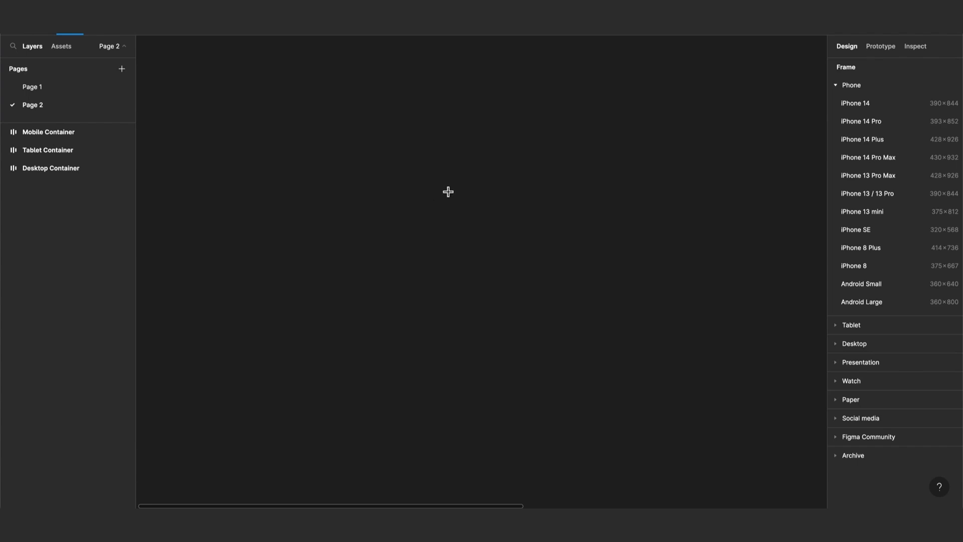
Step: Add a new frame to the canvas using the 1440 × 1024 Desktop preset
{"action": "left_click", "coordinate": [836, 86]}
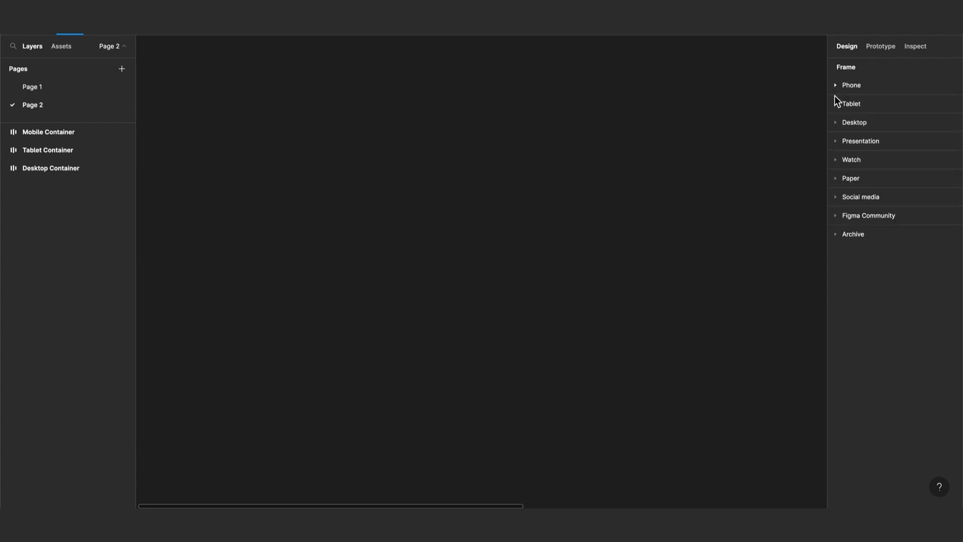
{"action": "left_click", "coordinate": [836, 123]}
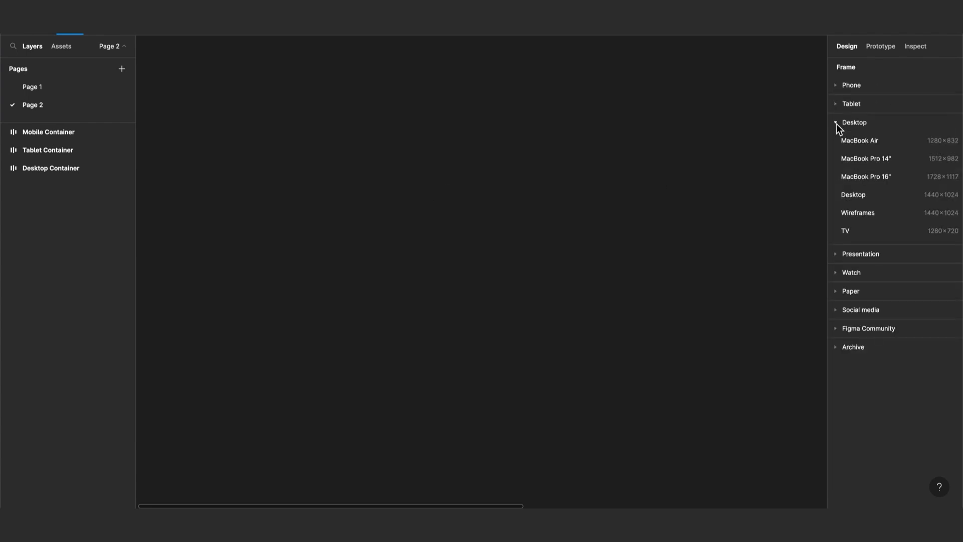
{"action": "left_click", "coordinate": [865, 197]}
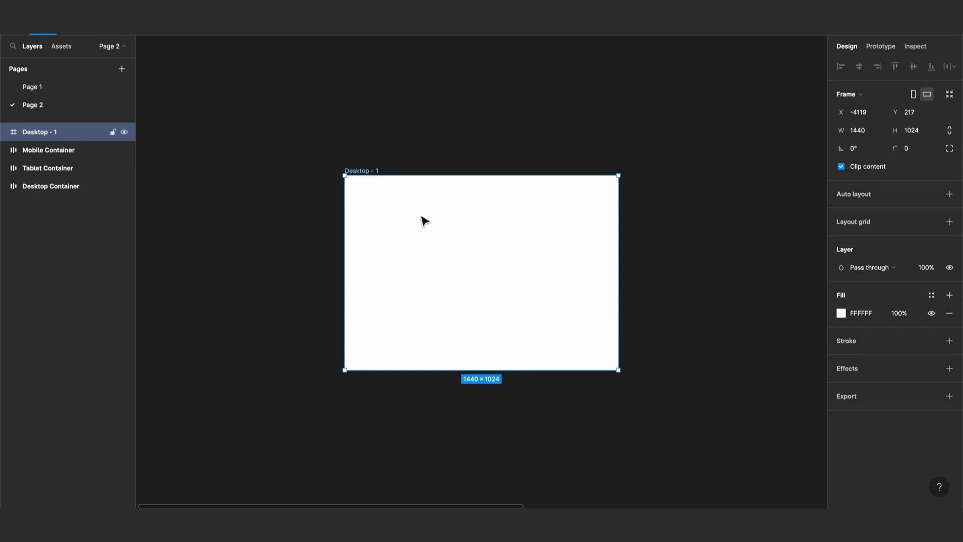
Step: Add an iPad mini 8.3 preset frame beside the desktop frame and align their upper edges
{"action": "key", "text": "f"}
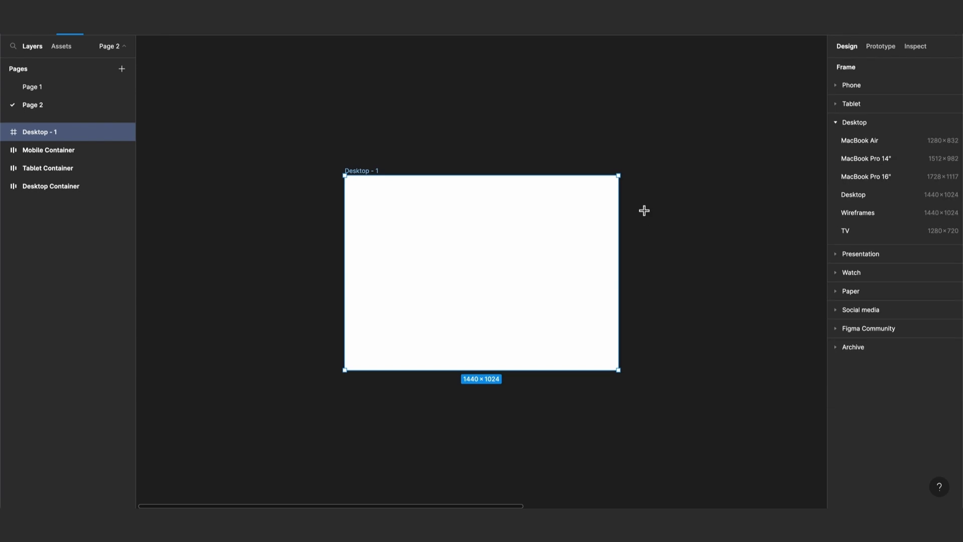
{"action": "left_click", "coordinate": [837, 122]}
{"action": "left_click", "coordinate": [836, 104]}
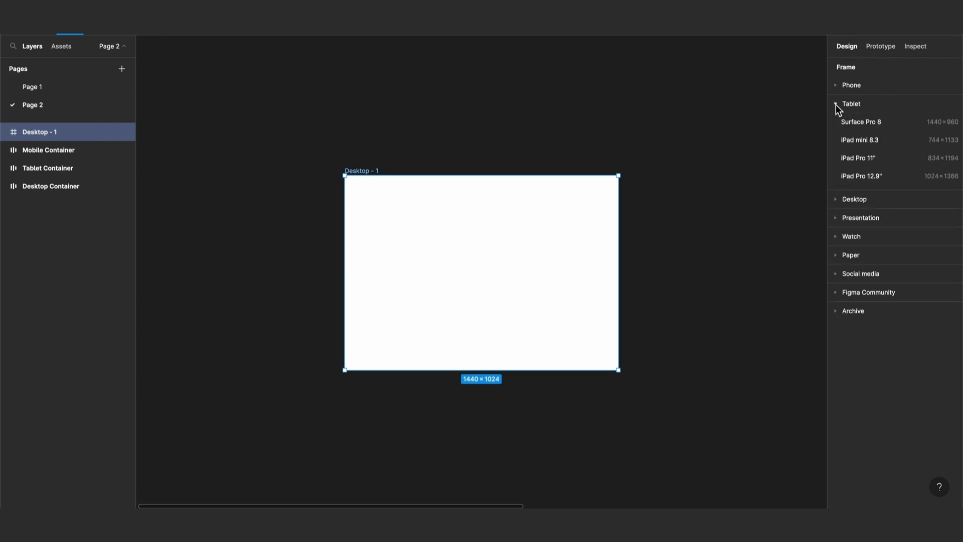
{"action": "left_click", "coordinate": [876, 143]}
{"action": "left_click_drag", "start_coordinate": [672, 176], "coordinate": [675, 178]}
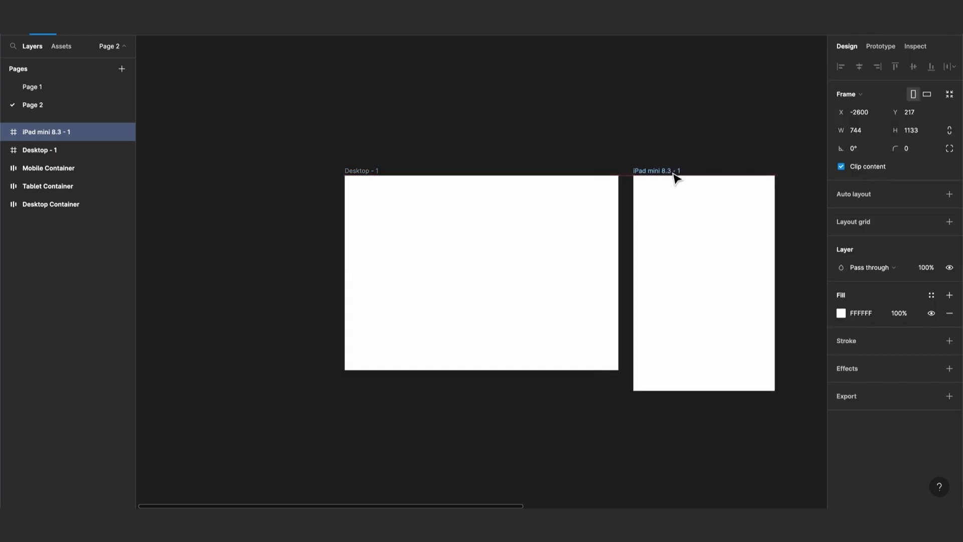
Step: Add an iPhone 14 preset frame beside the iPad mini frame and align their upper edges
{"action": "key", "text": "f"}
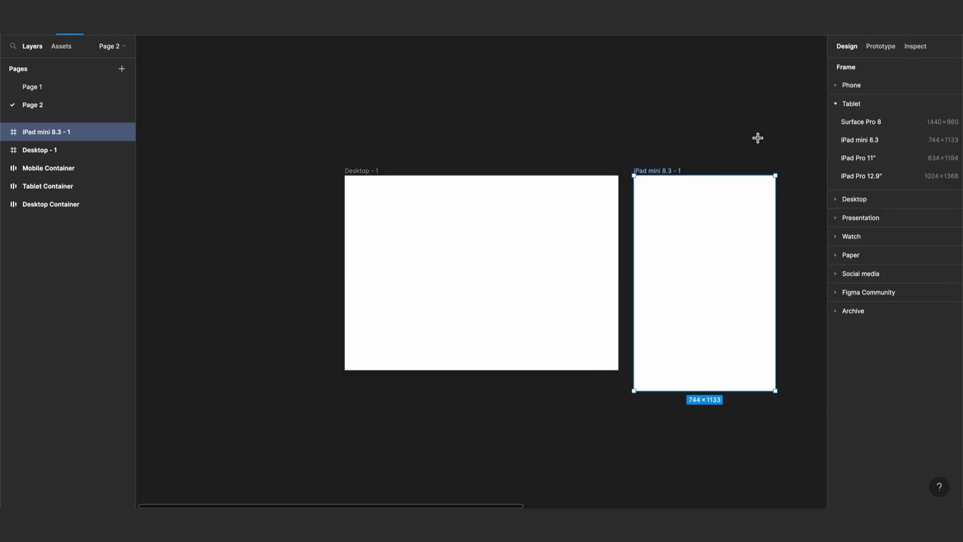
{"action": "left_click", "coordinate": [839, 88]}
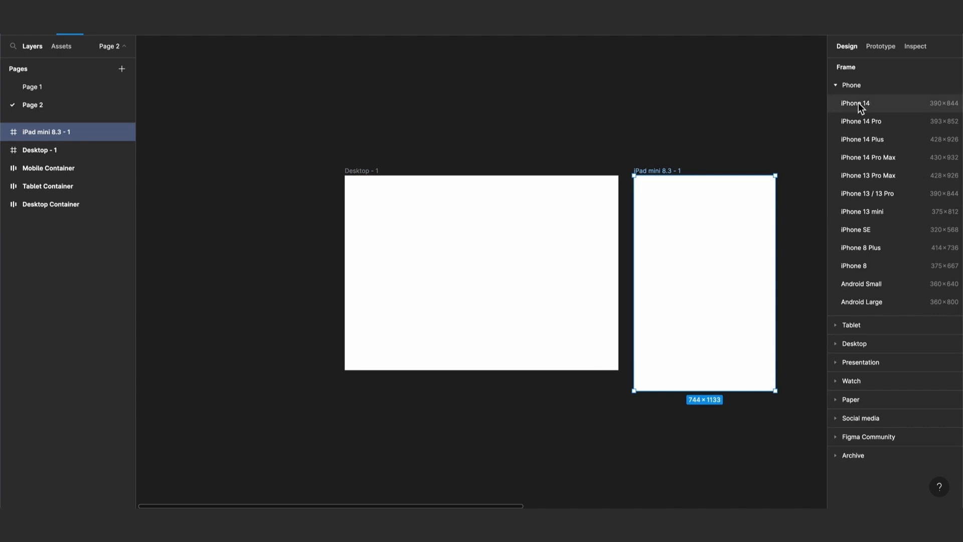
{"action": "left_click", "coordinate": [853, 105]}
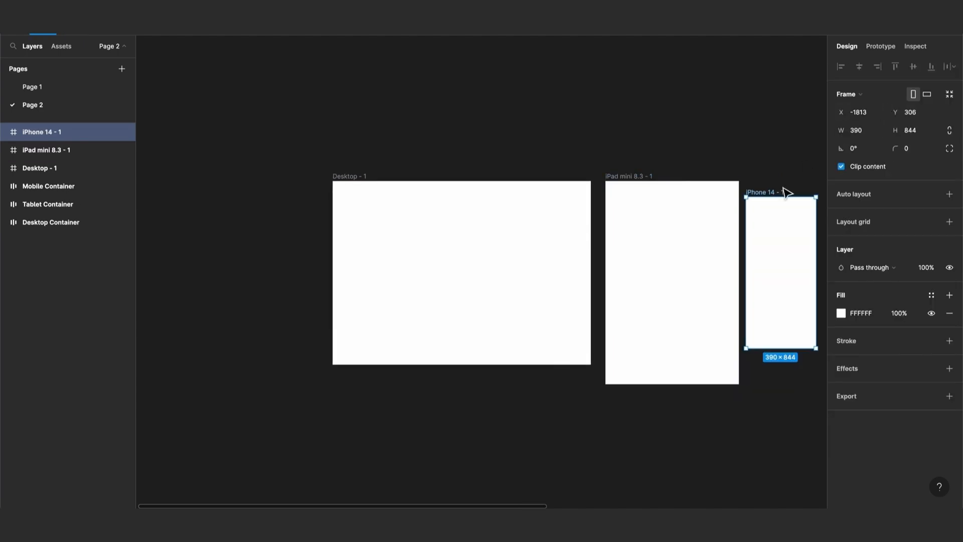
{"action": "left_click_drag", "start_coordinate": [780, 193], "coordinate": [788, 178]}
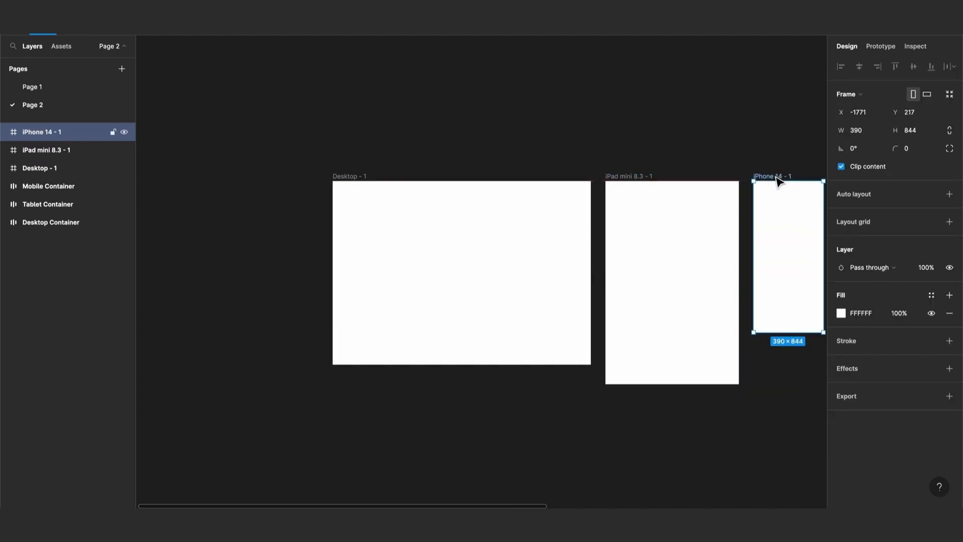
Step: Add a layout grid to the Desktop - 1 frame, make it a Columns grid, and set the count to 12
{"action": "left_click", "coordinate": [357, 183]}
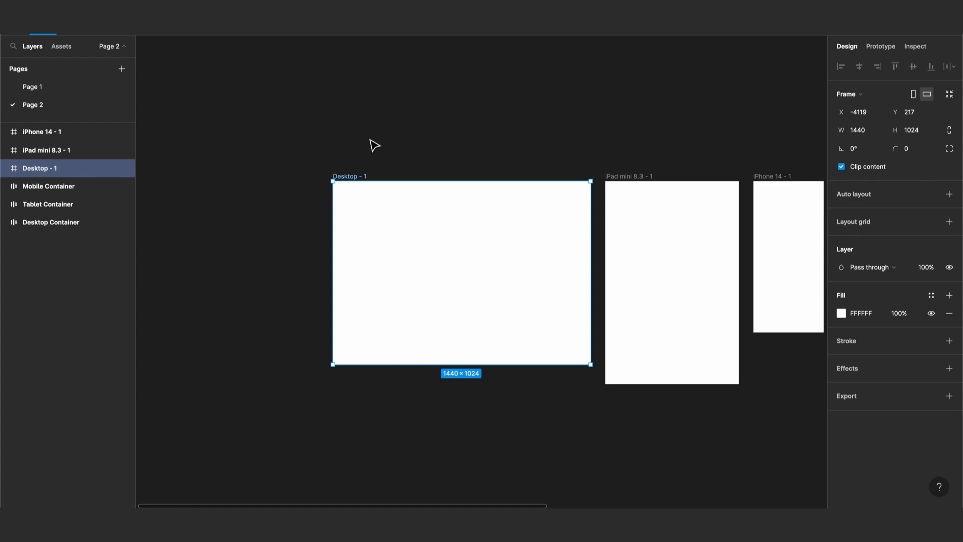
{"action": "scroll", "coordinate": [398, 194], "scroll_direction": "down", "scroll_amount": 2}
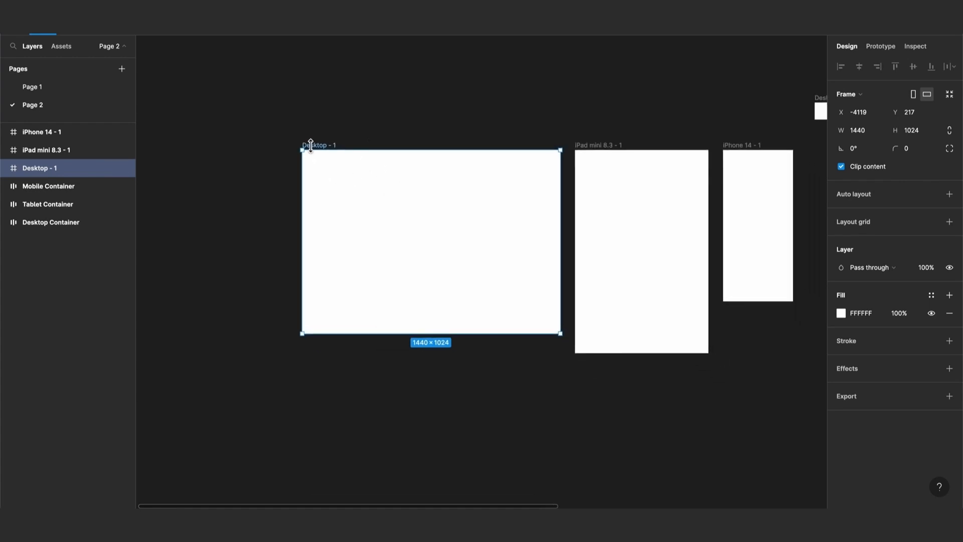
{"action": "scroll", "coordinate": [390, 186], "scroll_direction": "up", "scroll_amount": 3}
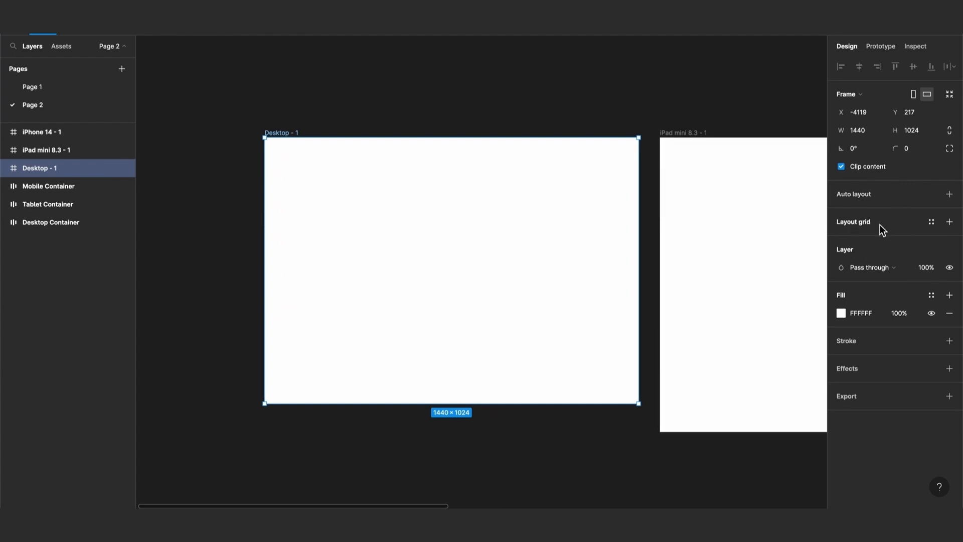
{"action": "left_click", "coordinate": [950, 222]}
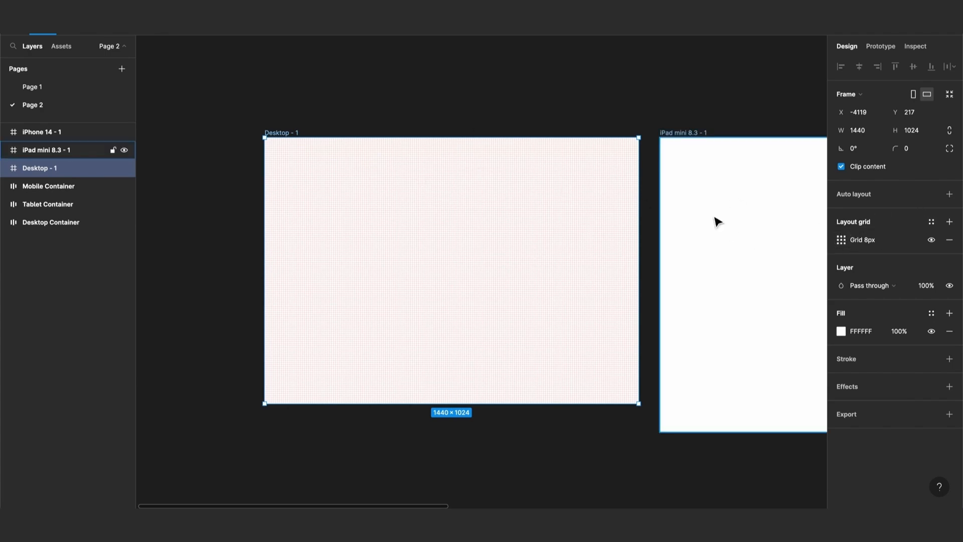
{"action": "left_click", "coordinate": [841, 240]}
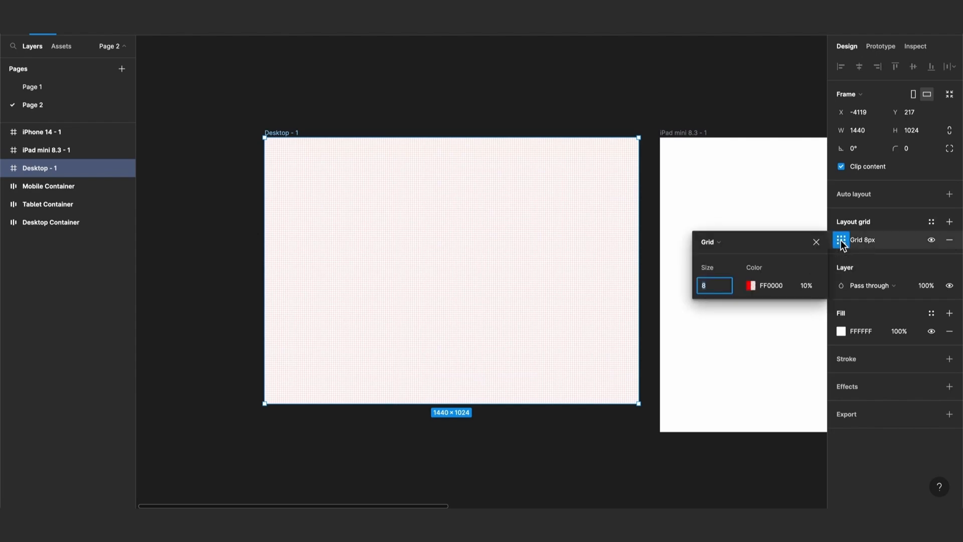
{"action": "left_click", "coordinate": [736, 245]}
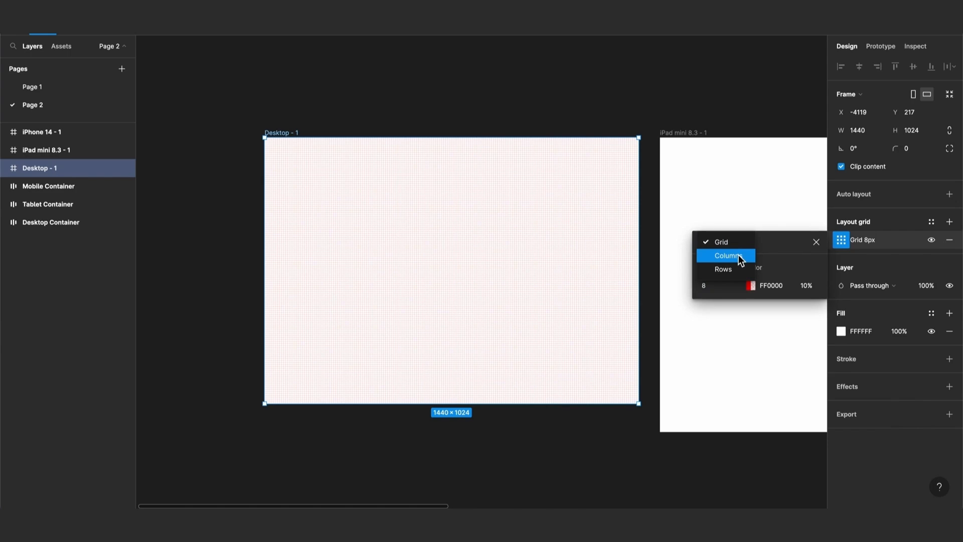
{"action": "left_click", "coordinate": [739, 255]}
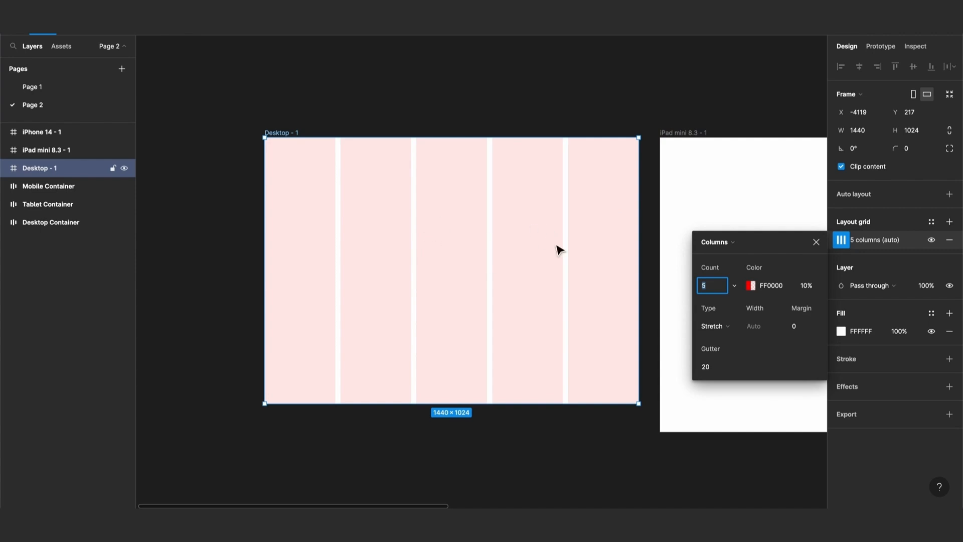
{"action": "type", "text": "12"}
{"action": "key", "text": "Return"}
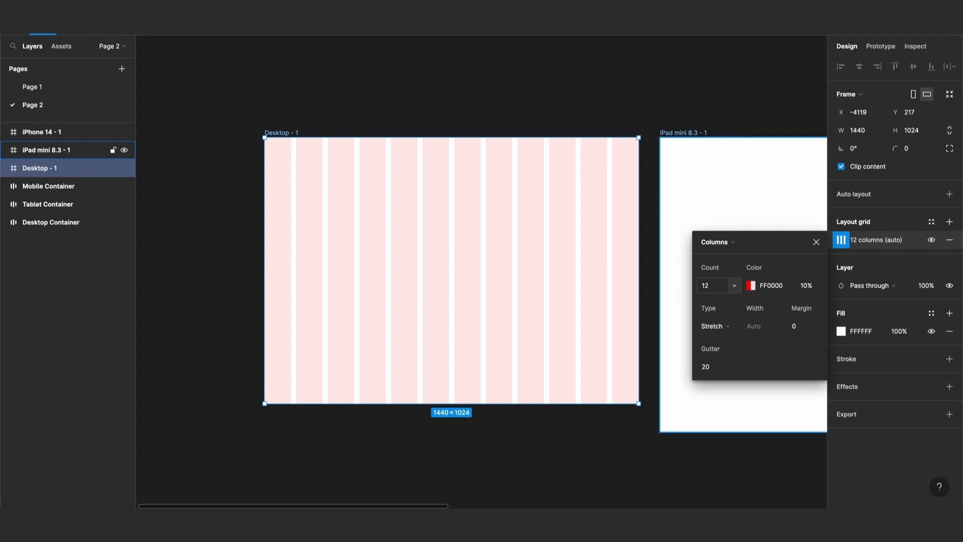
Step: Try the Center type on the desktop frame's column grid and return the type to Stretch
{"action": "left_click", "coordinate": [723, 325]}
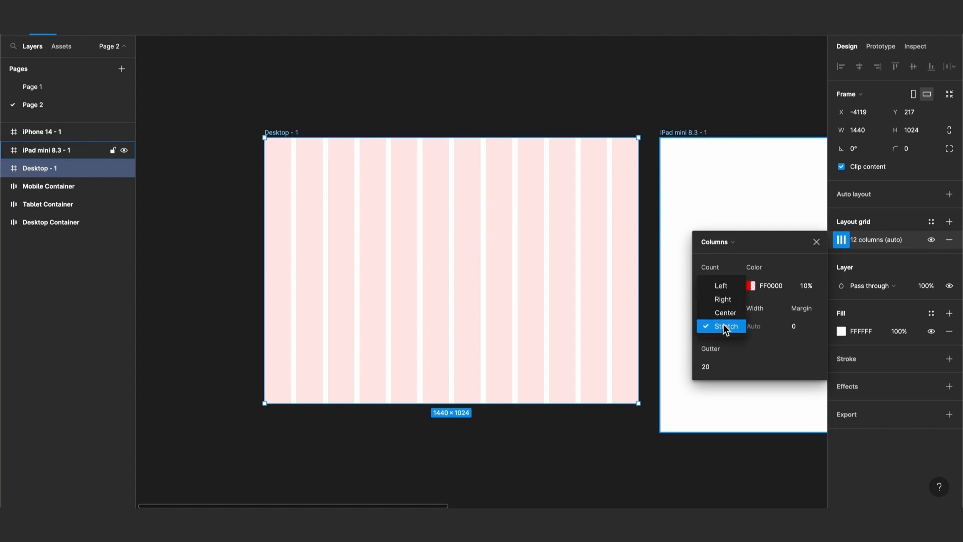
{"action": "left_click", "coordinate": [724, 314]}
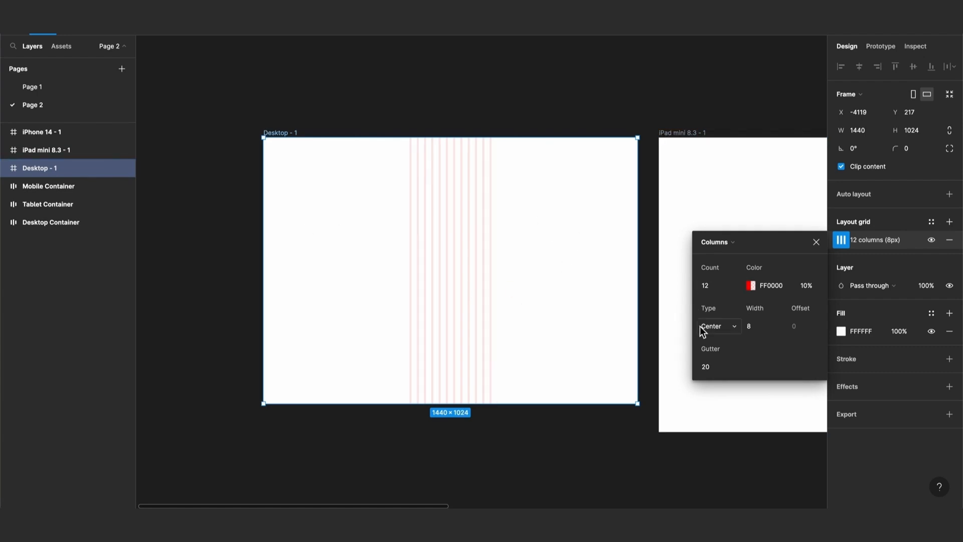
{"action": "scroll", "coordinate": [655, 248], "scroll_direction": "right", "scroll_amount": 5}
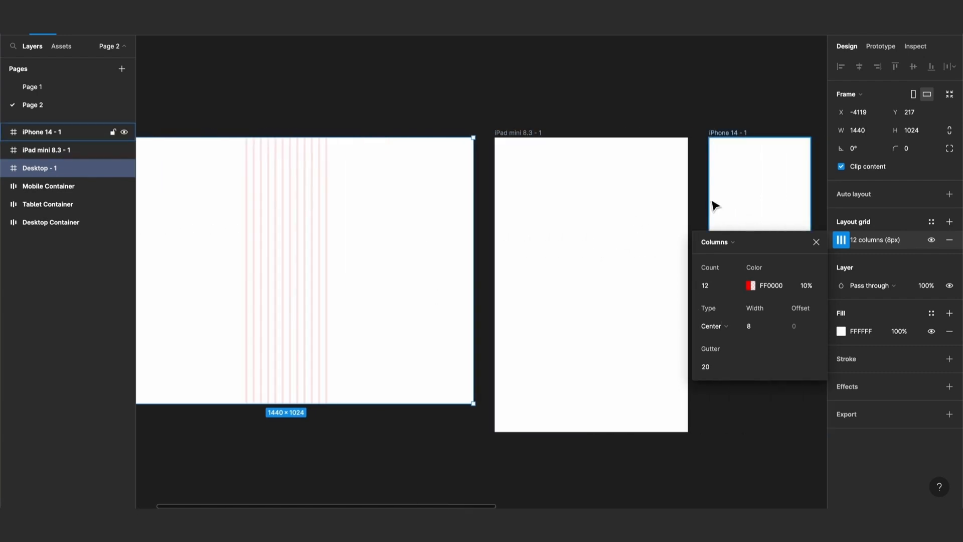
{"action": "scroll", "coordinate": [634, 219], "scroll_direction": "left", "scroll_amount": 4}
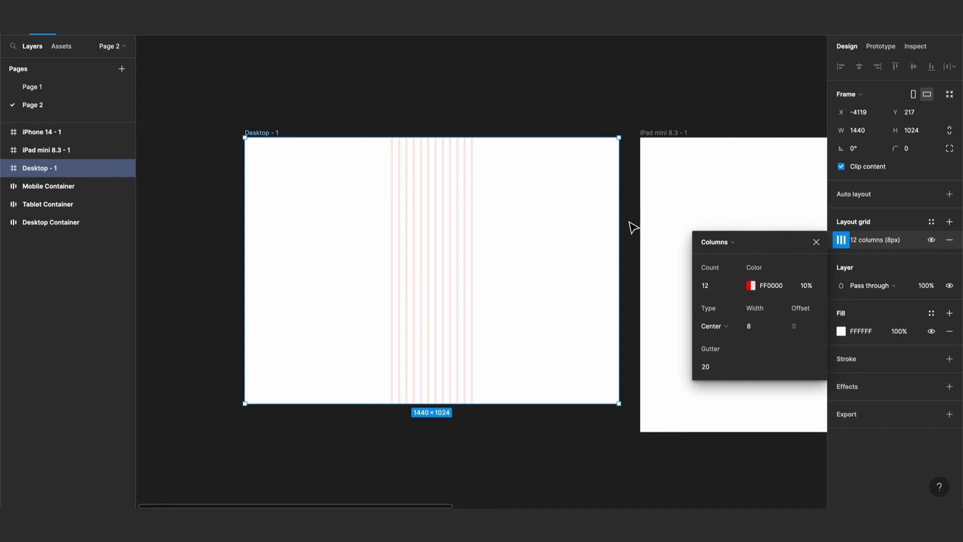
{"action": "left_click", "coordinate": [718, 327]}
{"action": "left_click", "coordinate": [721, 341]}
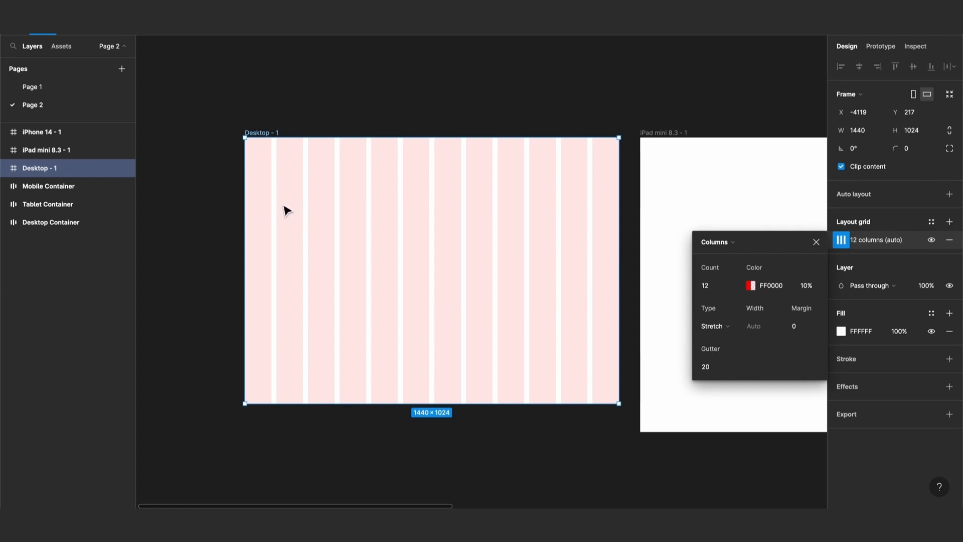
Step: Set the desktop column grid's margin to 50 and its gutter to 32
{"action": "left_click", "coordinate": [797, 326]}
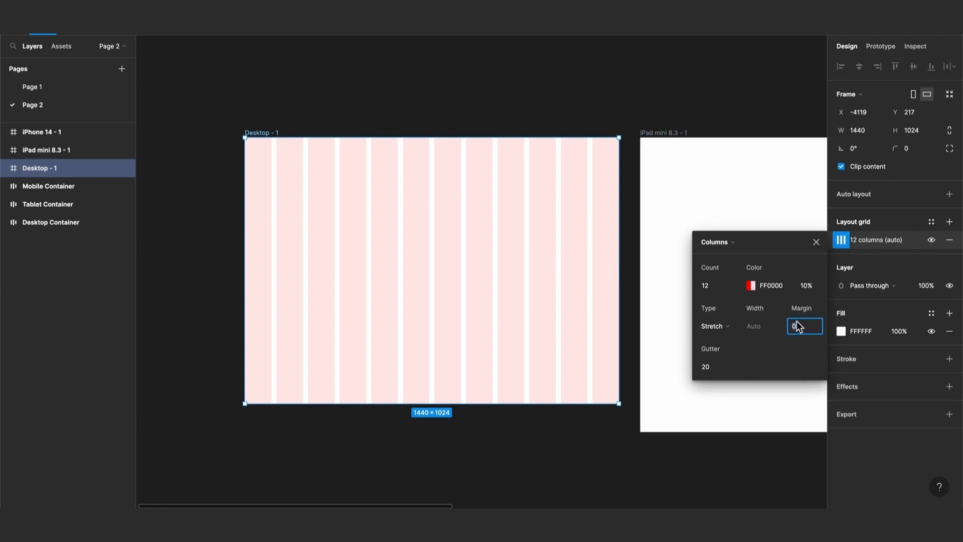
{"action": "type", "text": "50"}
{"action": "key", "text": "Return"}
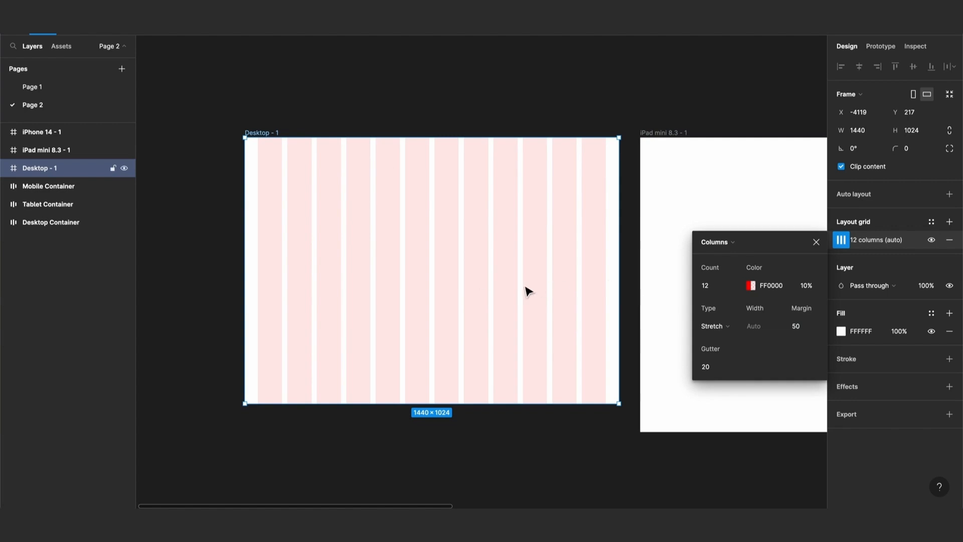
{"action": "type", "text": "32"}
{"action": "key", "text": "Return"}
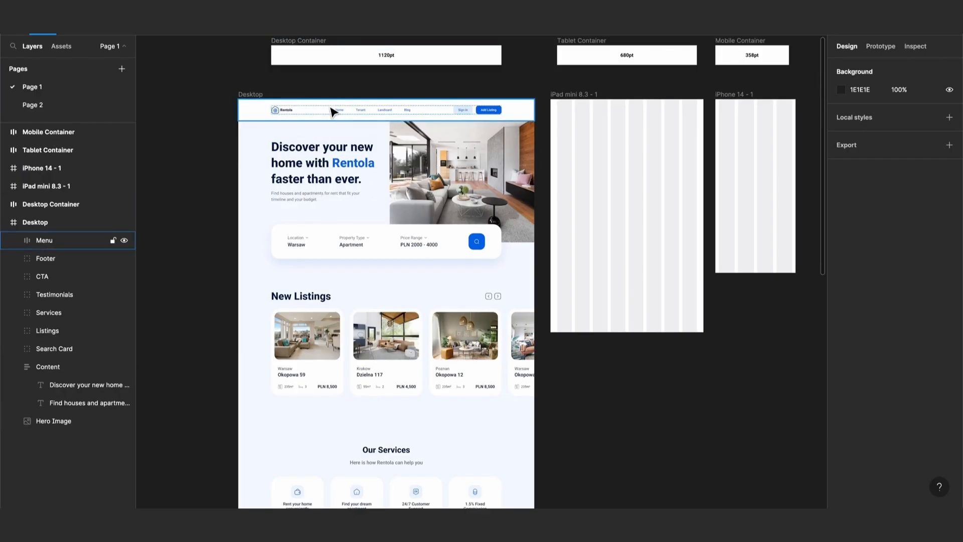
Step: Inspect the widths of the search card, services and testimonials content in Page 1's desktop design and compare them with the Desktop Container bar
{"action": "scroll", "coordinate": [333, 113], "scroll_direction": "up", "scroll_amount": 3}
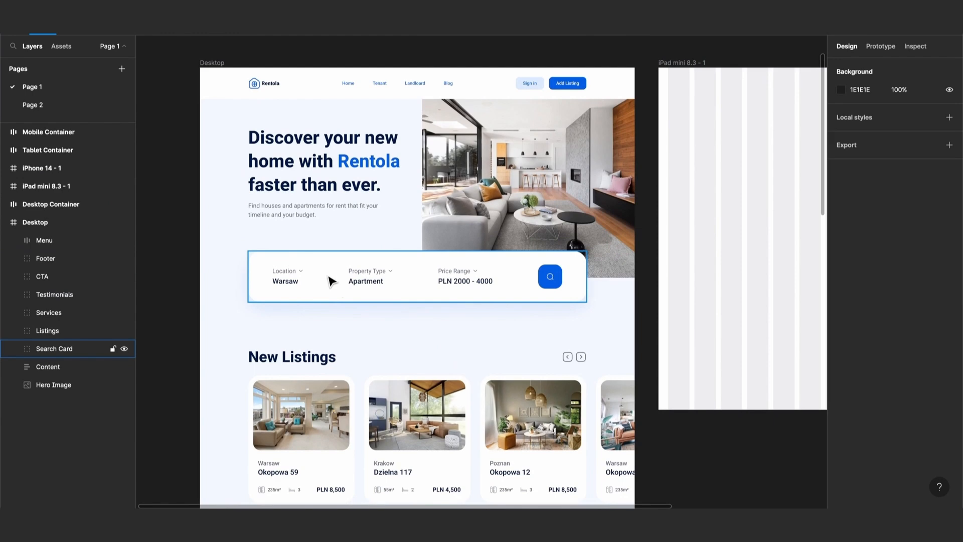
{"action": "double_click", "coordinate": [350, 281]}
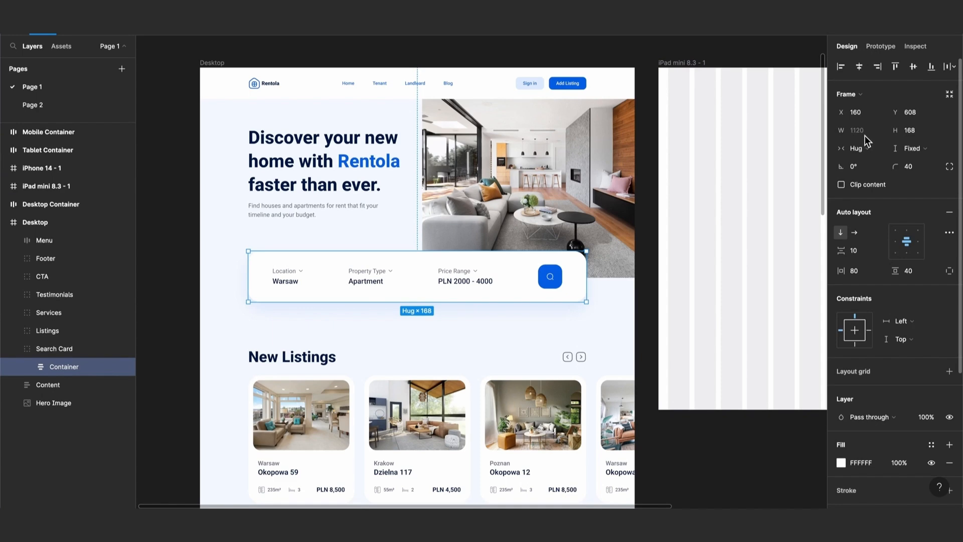
{"action": "scroll", "coordinate": [394, 136], "scroll_direction": "down", "scroll_amount": 10}
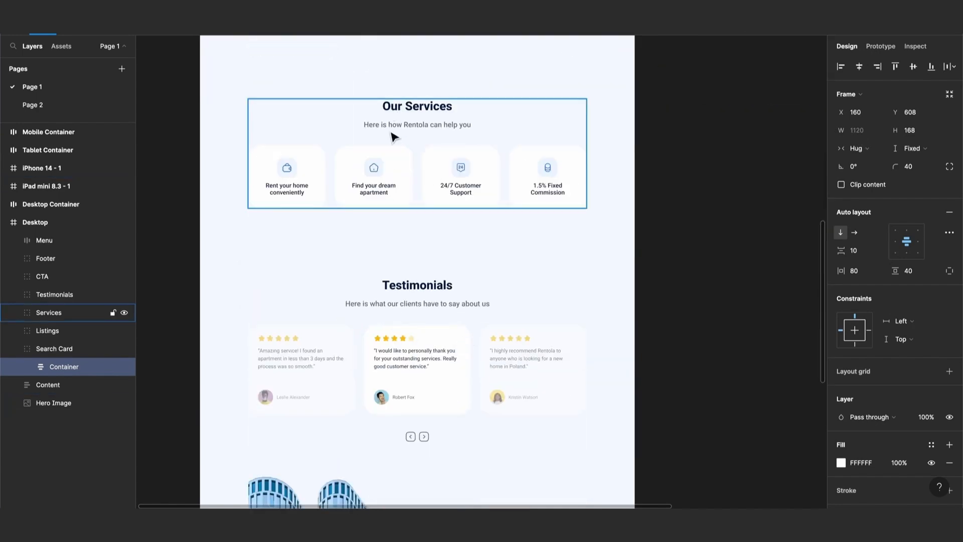
{"action": "double_click", "coordinate": [393, 128]}
{"action": "left_click", "coordinate": [60, 329]}
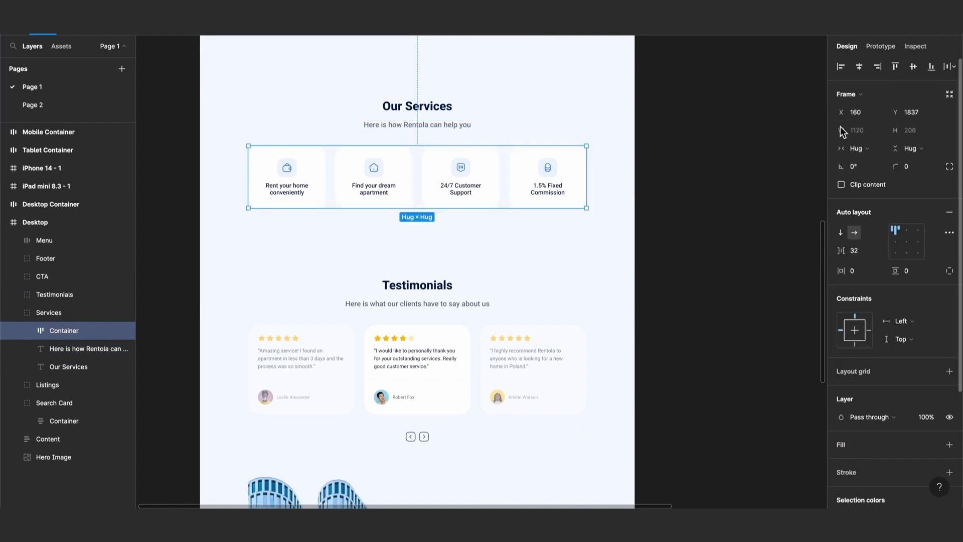
{"action": "scroll", "coordinate": [502, 229], "scroll_direction": "down", "scroll_amount": 2}
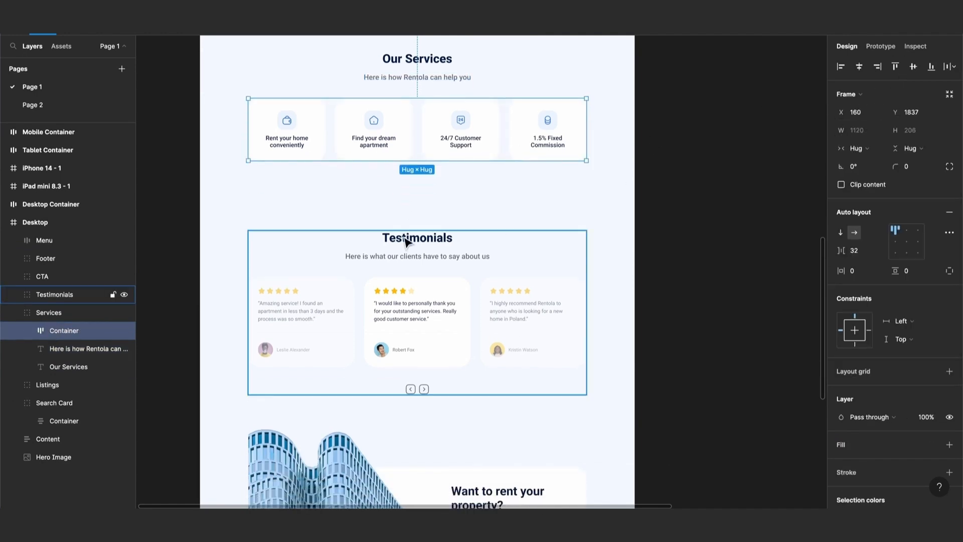
{"action": "left_click", "coordinate": [407, 241]}
{"action": "scroll", "coordinate": [430, 247], "scroll_direction": "down", "scroll_amount": 2}
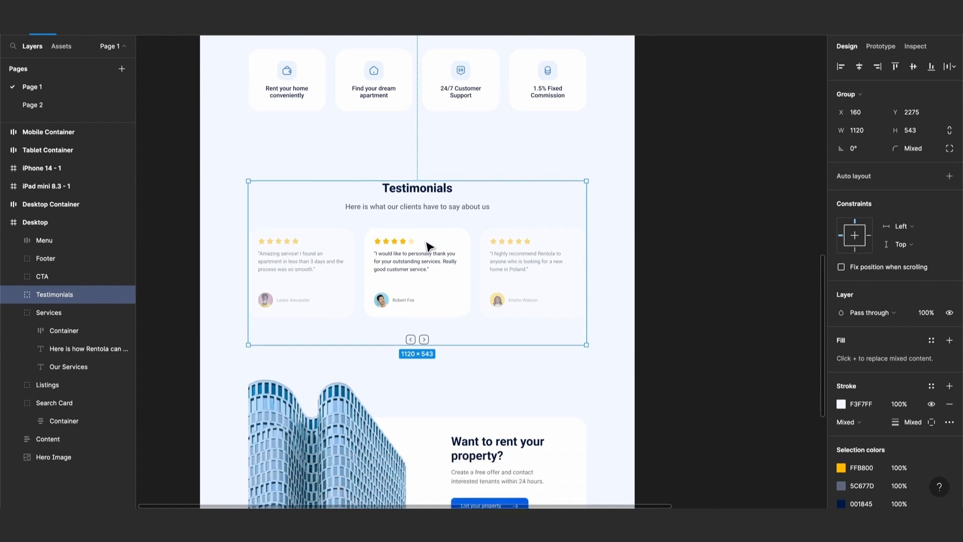
{"action": "scroll", "coordinate": [430, 247], "scroll_direction": "down", "scroll_amount": 5}
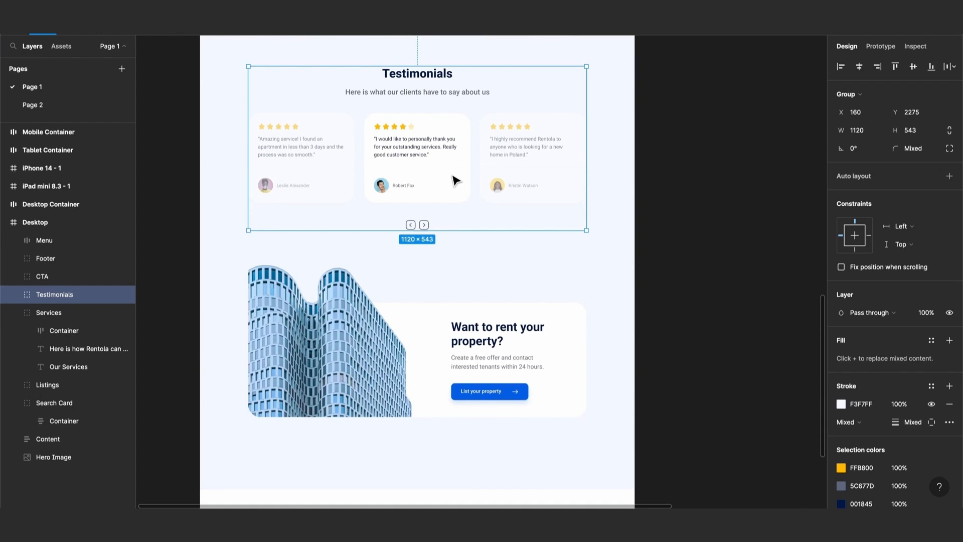
{"action": "scroll", "coordinate": [522, 187], "scroll_direction": "up", "scroll_amount": 15}
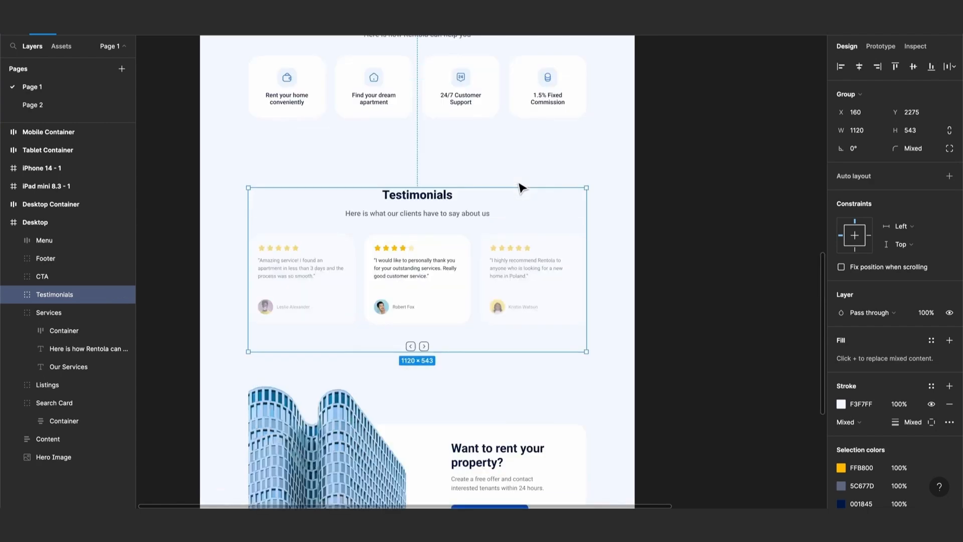
{"action": "scroll", "coordinate": [522, 187], "scroll_direction": "down", "scroll_amount": 5}
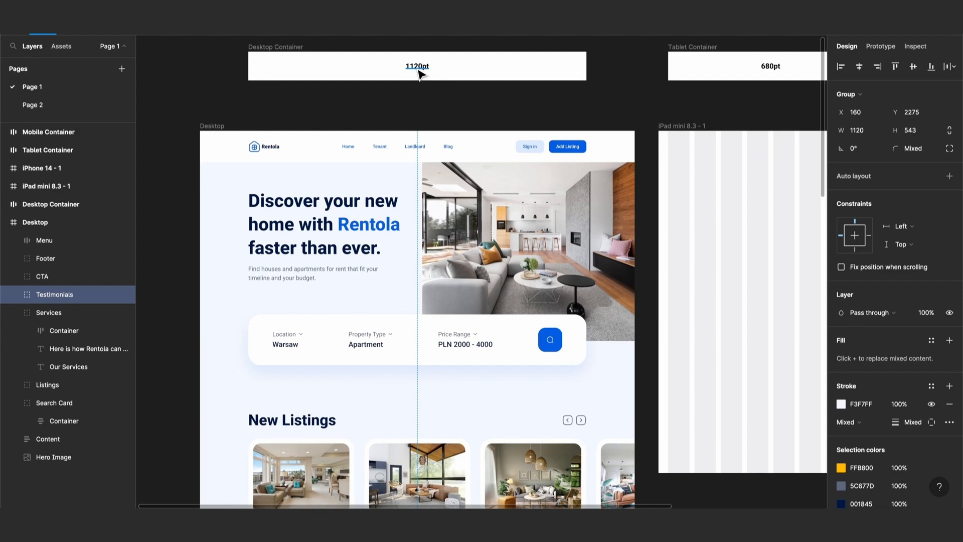
Step: Inspect the Tablet Container and Mobile Container widths on Page 1 against the iPad mini 8.3 and iPhone 14 frames
{"action": "left_click", "coordinate": [394, 103]}
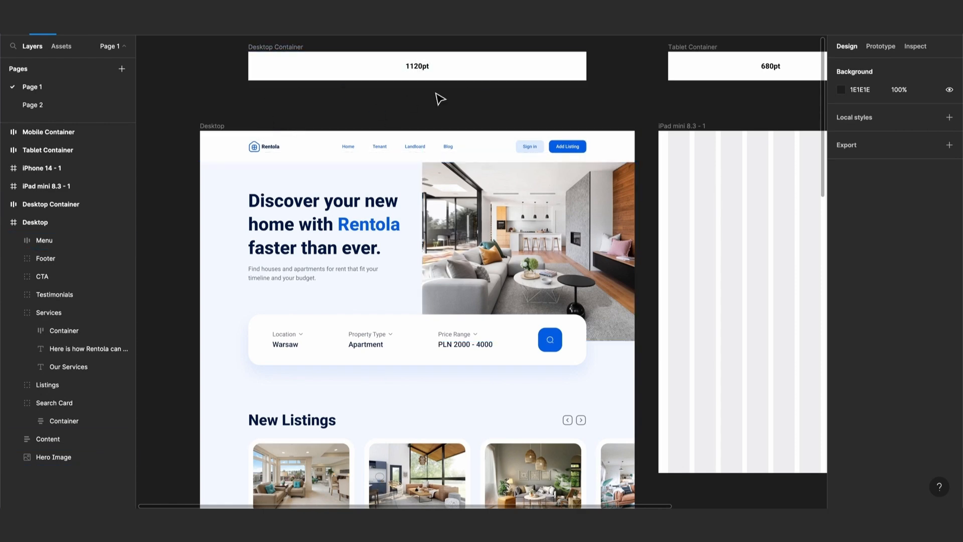
{"action": "scroll", "coordinate": [438, 97], "scroll_direction": "right", "scroll_amount": 2}
{"action": "scroll", "coordinate": [422, 113], "scroll_direction": "right", "scroll_amount": 10}
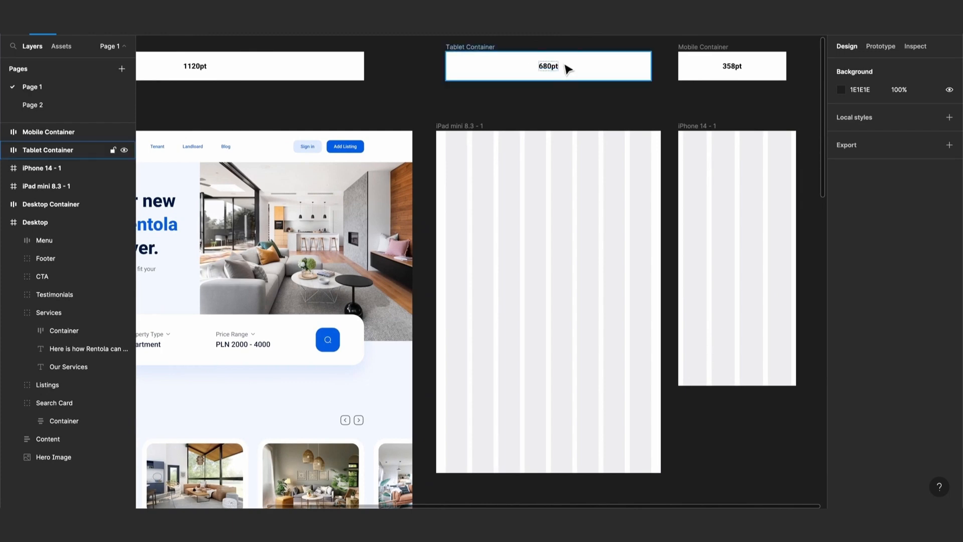
{"action": "scroll", "coordinate": [594, 81], "scroll_direction": "right", "scroll_amount": 11}
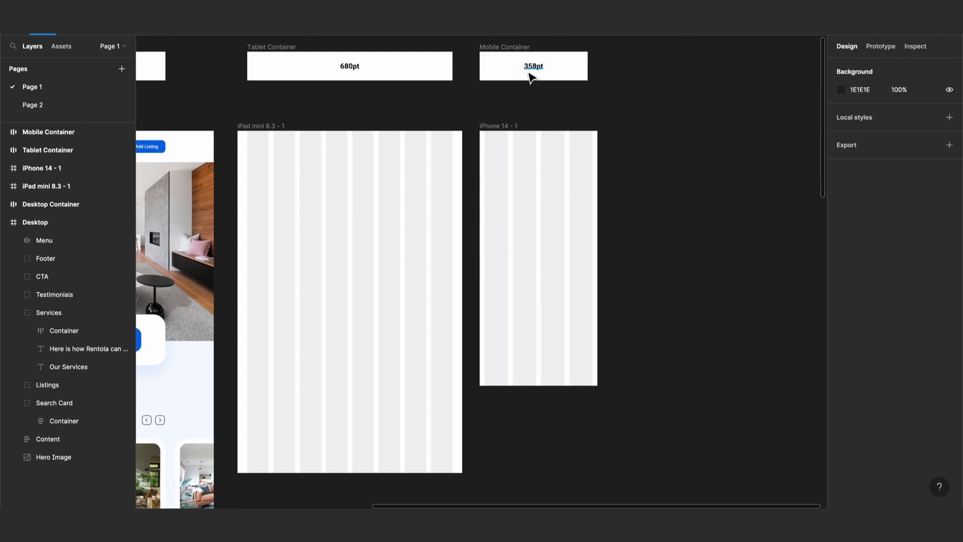
{"action": "scroll", "coordinate": [477, 100], "scroll_direction": "left", "scroll_amount": 20}
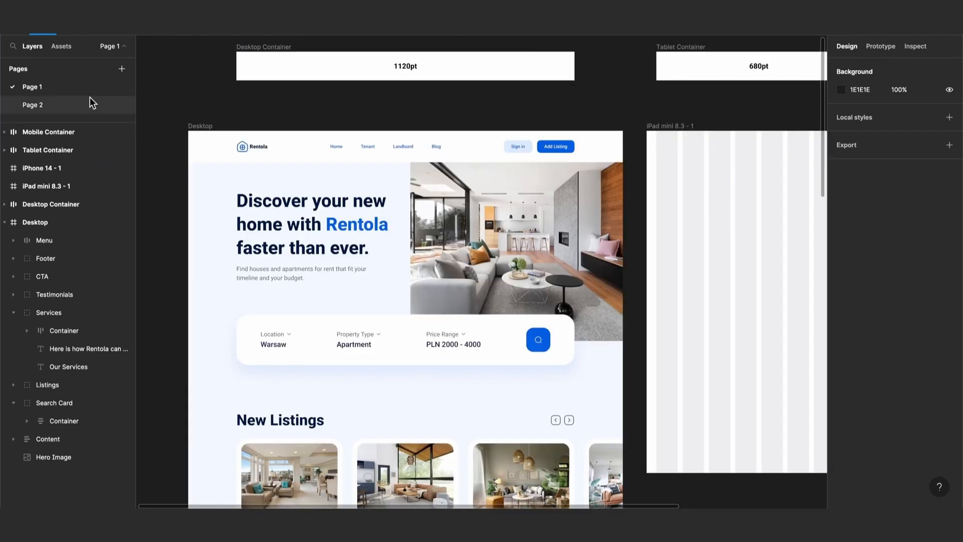
Step: Return to Page 2 and set the margin of the Desktop - 1 column grid to 160
{"action": "left_click", "coordinate": [65, 101]}
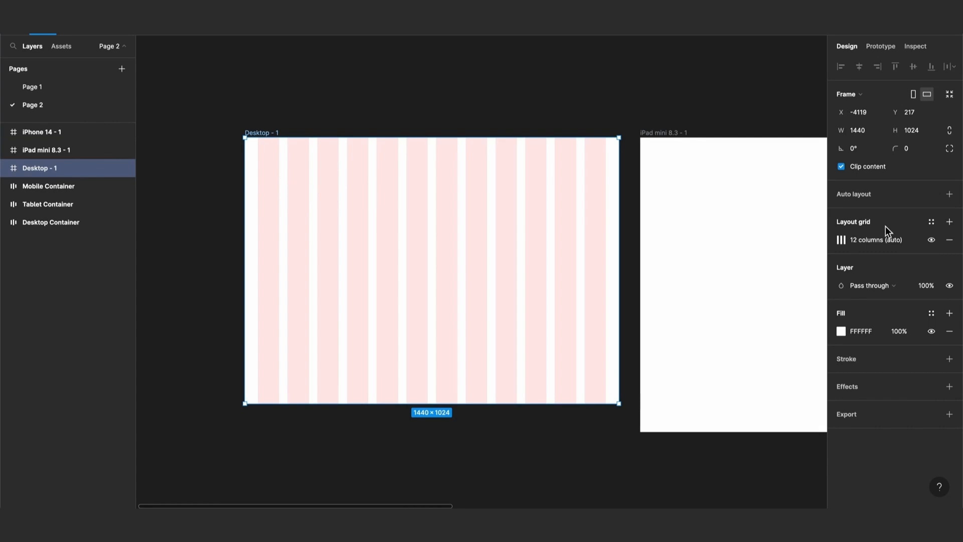
{"action": "left_click", "coordinate": [842, 240]}
{"action": "left_click_drag", "start_coordinate": [761, 243], "coordinate": [758, 163]}
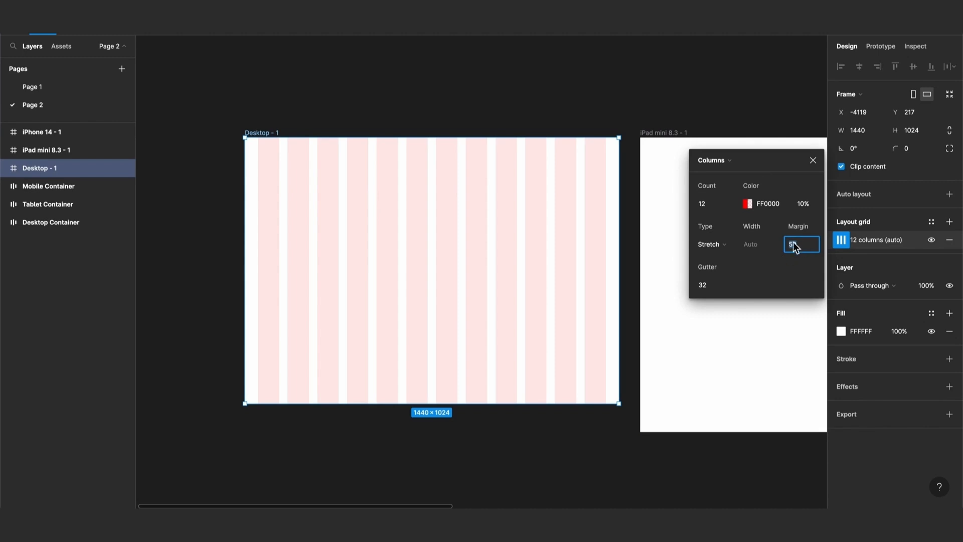
{"action": "type", "text": "160"}
{"action": "key", "text": "Return"}
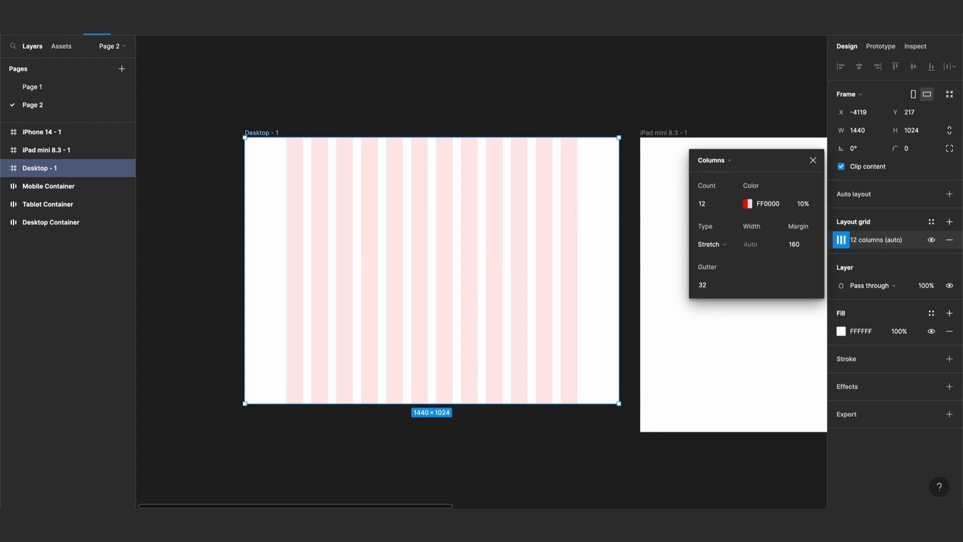
{"action": "left_click", "coordinate": [103, 35]}
{"action": "left_click", "coordinate": [101, 50]}
{"action": "left_click_drag", "start_coordinate": [309, 195], "coordinate": [286, 204]}
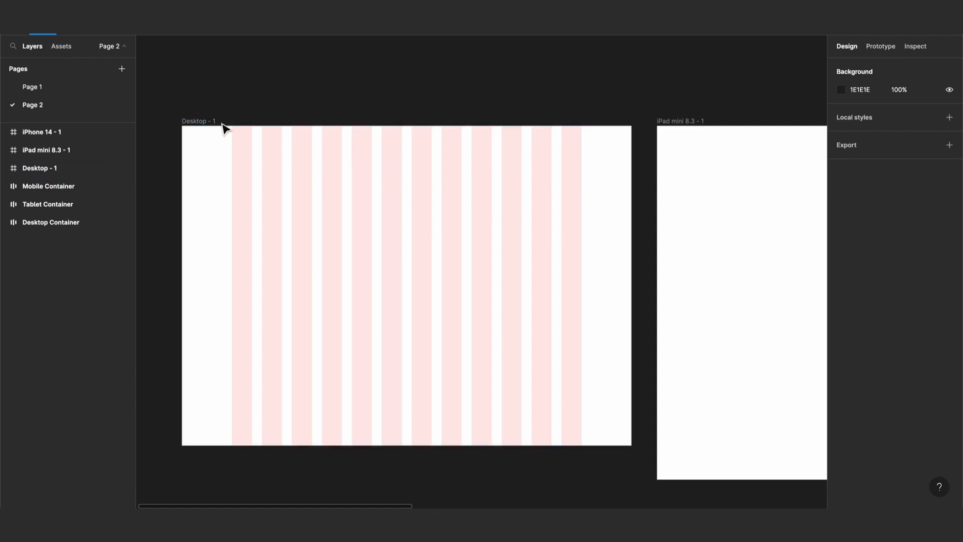
Step: Add a second layout grid to the Desktop - 1 frame and make it a Rows grid
{"action": "left_click", "coordinate": [190, 122]}
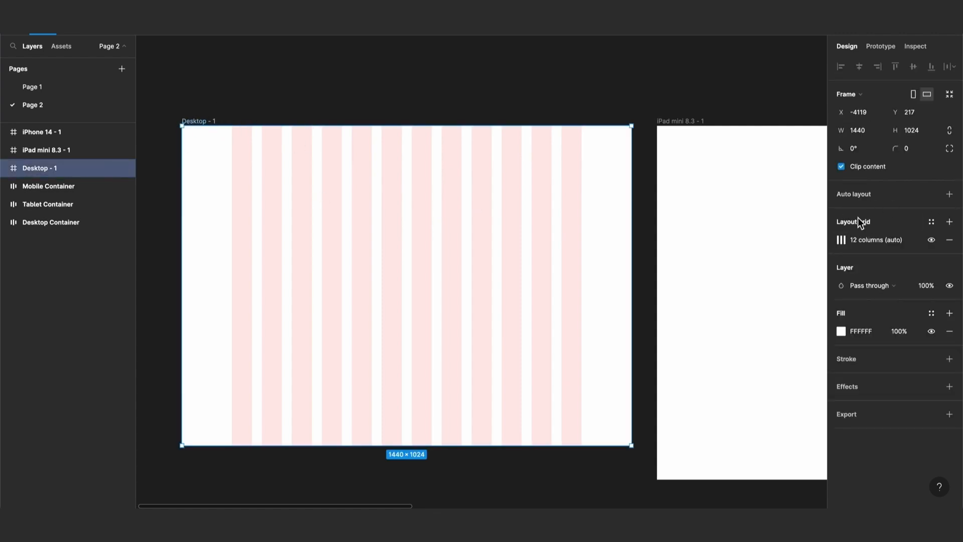
{"action": "left_click", "coordinate": [950, 222]}
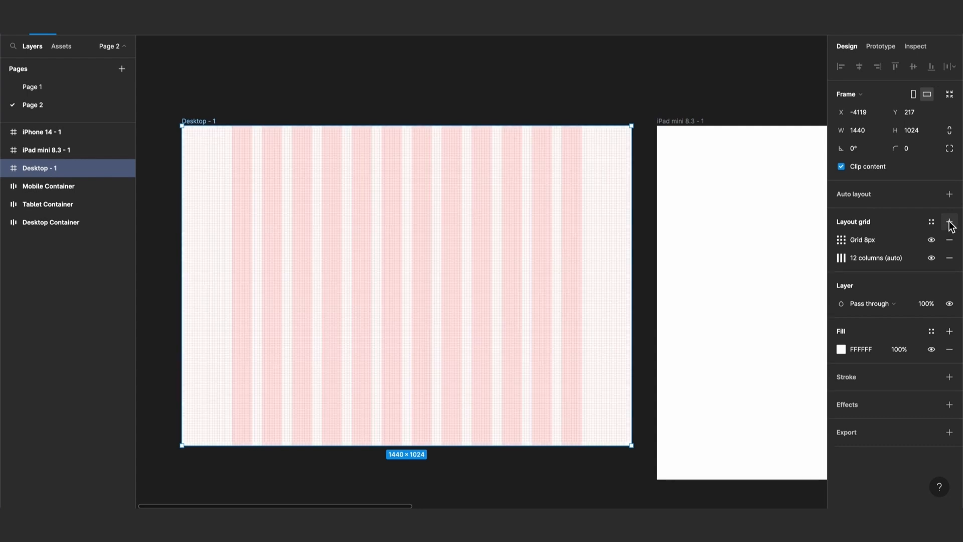
{"action": "left_click", "coordinate": [841, 239]}
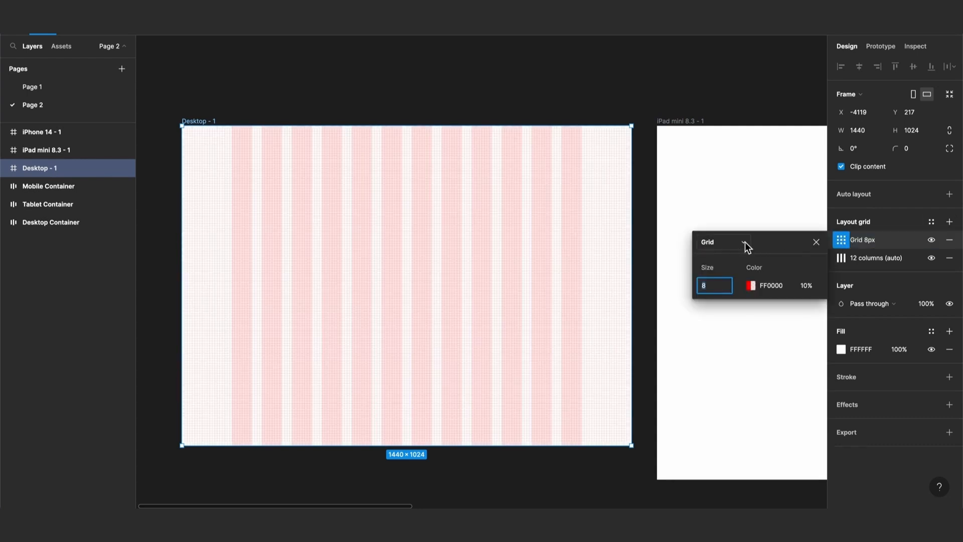
{"action": "left_click", "coordinate": [726, 242]}
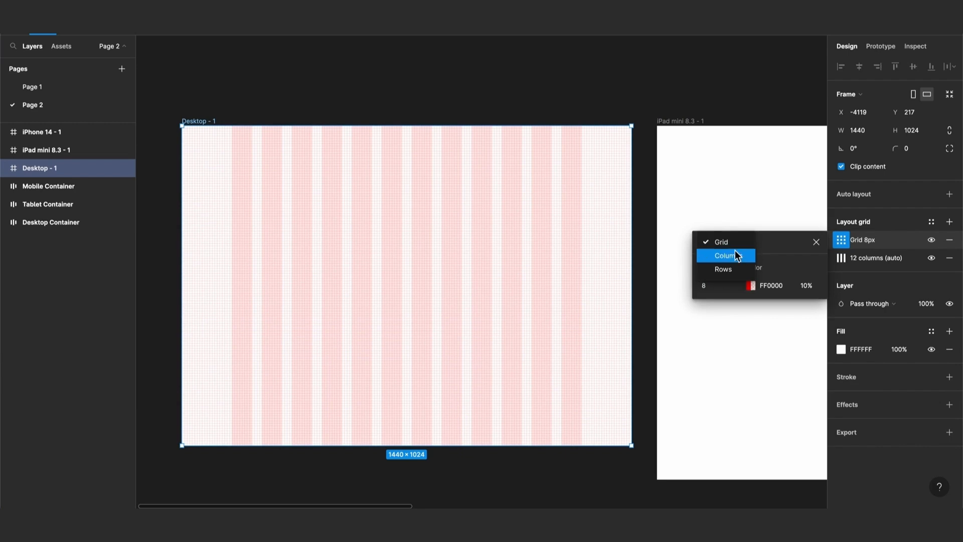
{"action": "left_click", "coordinate": [726, 270]}
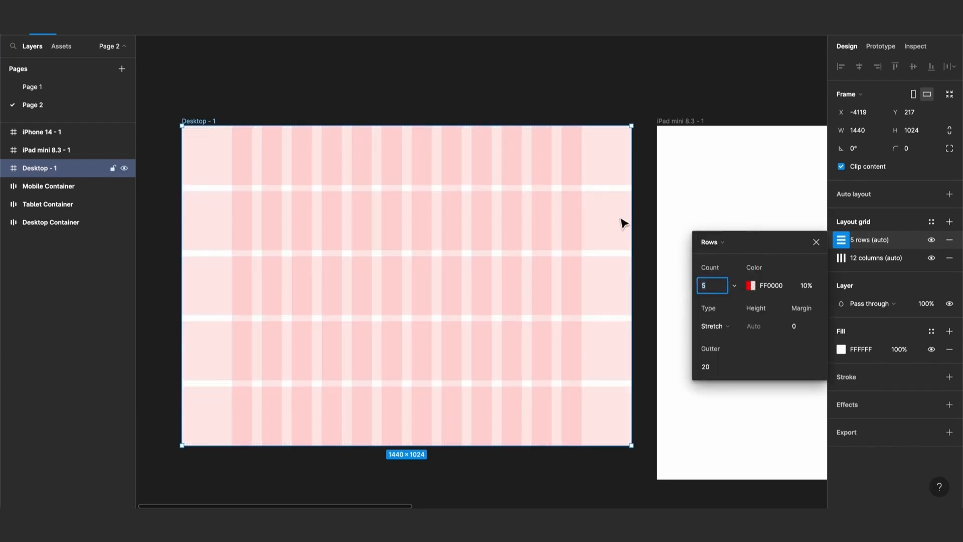
Step: Set the desktop row grid's type to Top and its count to 1000
{"action": "left_click", "coordinate": [718, 326]}
{"action": "left_click", "coordinate": [718, 279]}
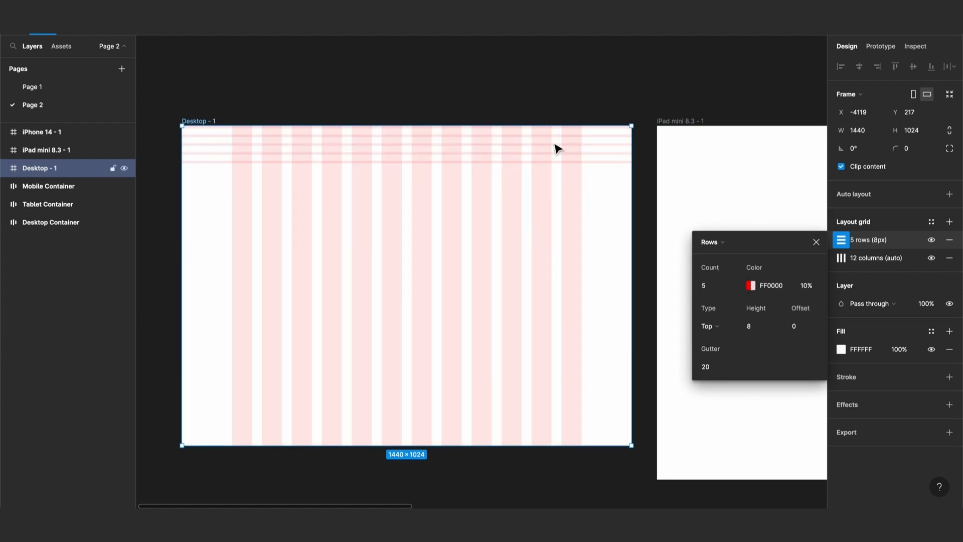
{"action": "left_click", "coordinate": [715, 285]}
{"action": "type", "text": "1000"}
{"action": "key", "text": "Return"}
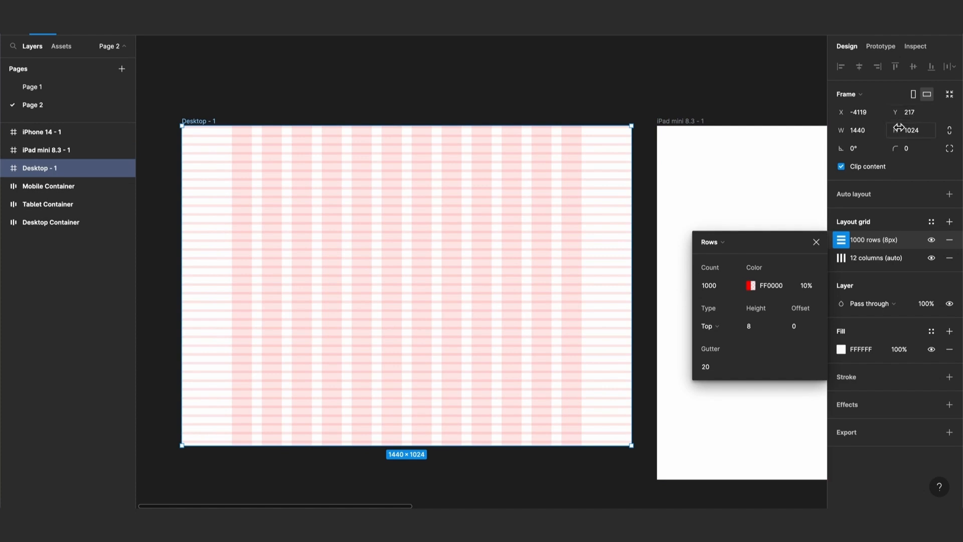
Step: Try extending the Desktop - 1 frame's height to 1257 to test the row grid, and undo the resize
{"action": "left_click_drag", "start_coordinate": [899, 128], "coordinate": [191, 122]}
{"action": "scroll", "coordinate": [602, 246], "scroll_direction": "down", "scroll_amount": 3}
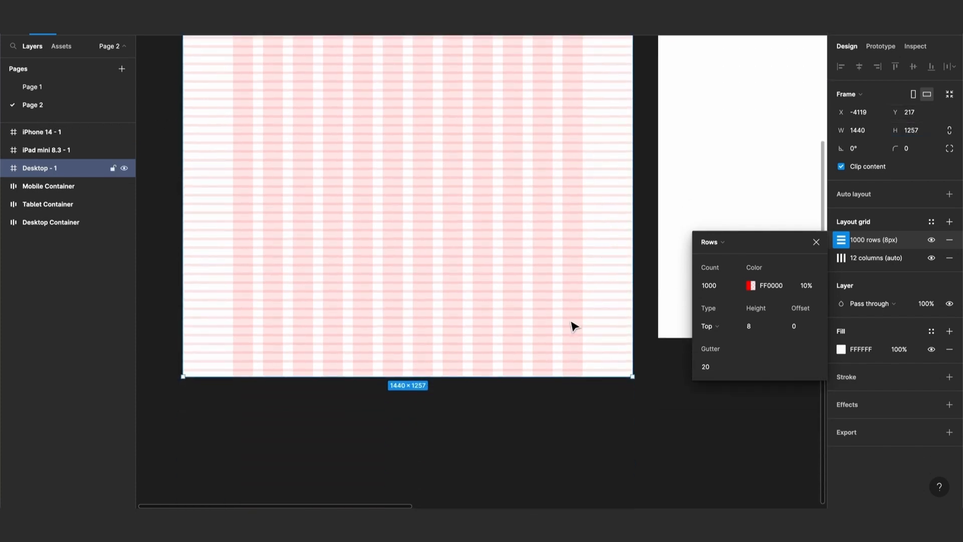
{"action": "scroll", "coordinate": [596, 232], "scroll_direction": "up", "scroll_amount": 3}
{"action": "key", "text": "ctrl+z"}
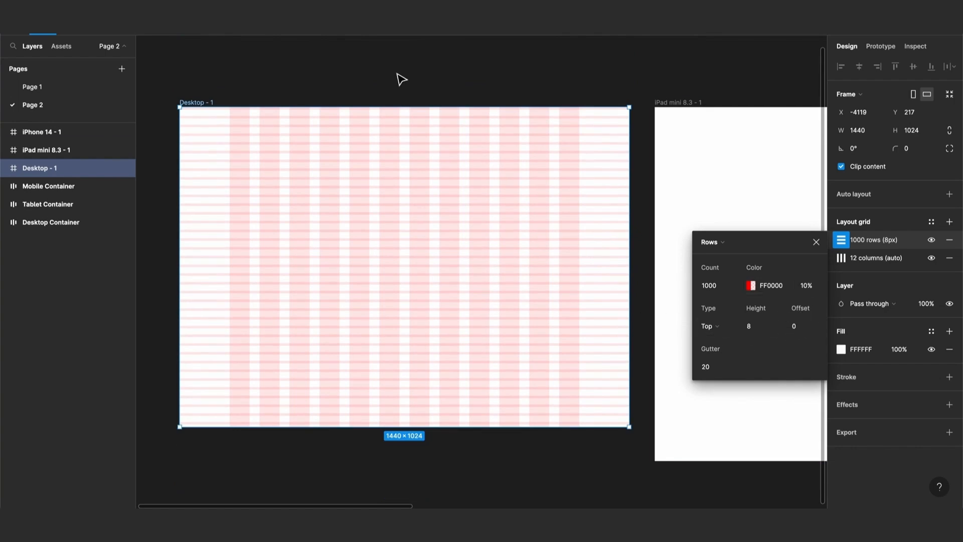
Step: Set the desktop row grid's gutter to 8, keeping the row height at 8
{"action": "scroll", "coordinate": [424, 200], "scroll_direction": "up", "scroll_amount": 2}
{"action": "scroll", "coordinate": [424, 201], "scroll_direction": "up", "scroll_amount": 1}
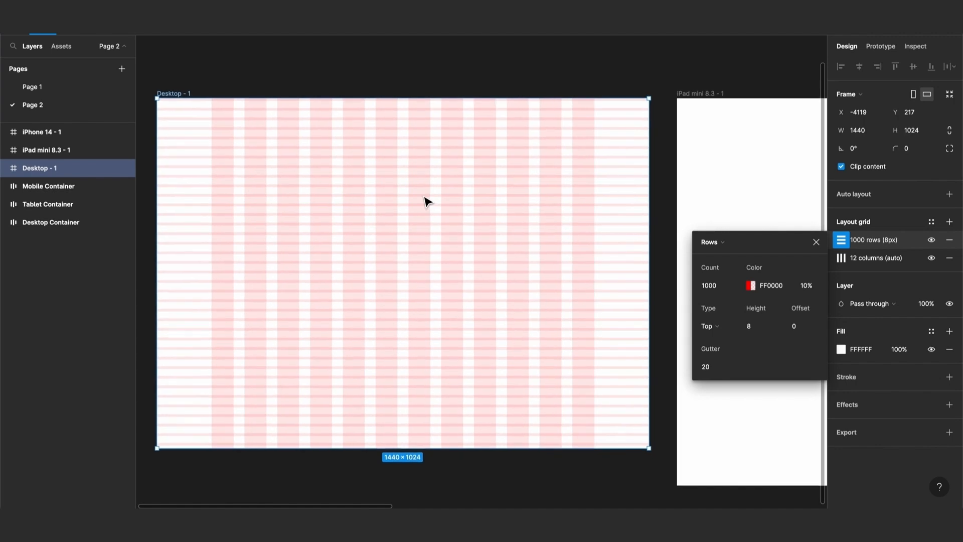
{"action": "left_click", "coordinate": [757, 327]}
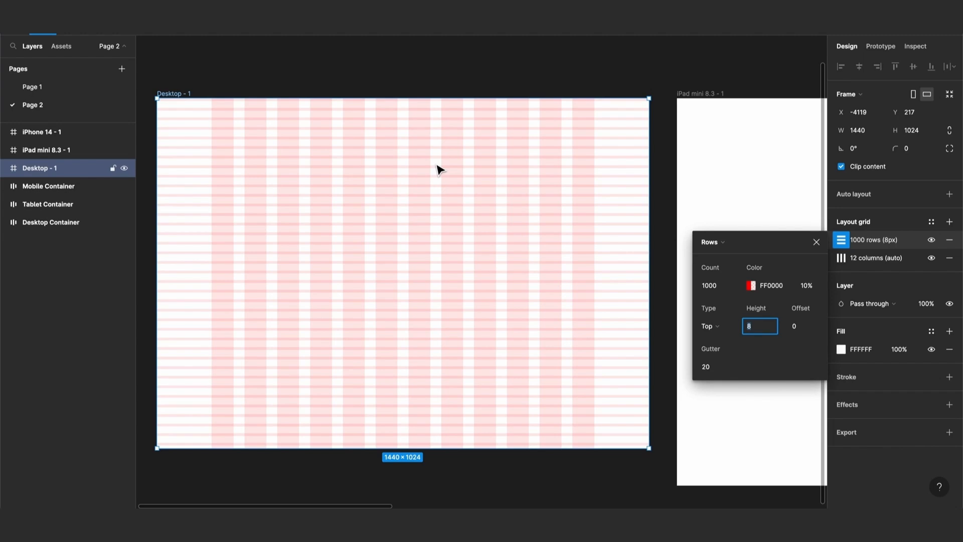
{"action": "left_click", "coordinate": [711, 368]}
{"action": "type", "text": "8"}
{"action": "key", "text": "Return"}
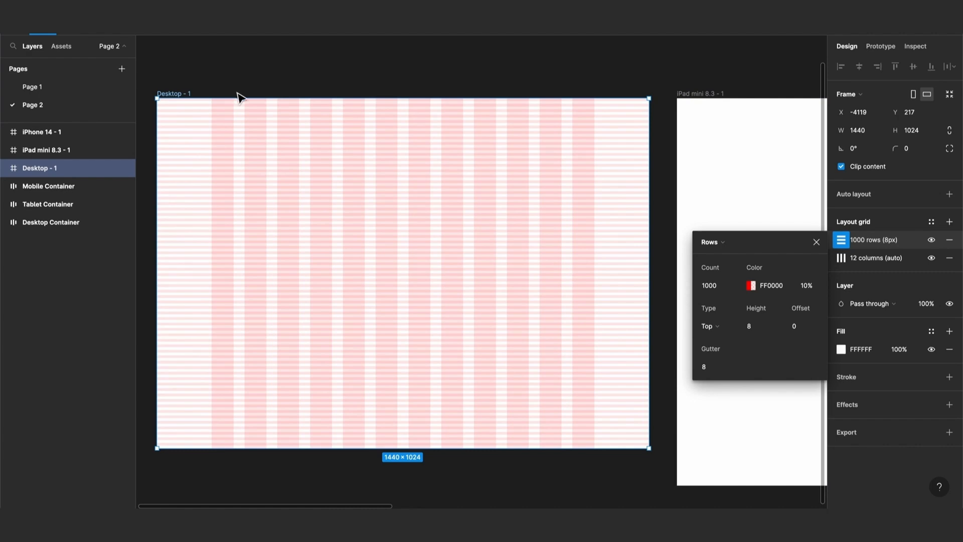
Step: Try aligning a 256 × 56 rectangle to the columns and rows near the top of Desktop - 1, and delete it
{"action": "scroll", "coordinate": [262, 119], "scroll_direction": "up", "scroll_amount": 2}
{"action": "scroll", "coordinate": [261, 117], "scroll_direction": "up", "scroll_amount": 1}
{"action": "left_click", "coordinate": [120, 24]}
{"action": "left_click", "coordinate": [105, 23]}
{"action": "left_click", "coordinate": [85, 49]}
{"action": "mouse_move", "coordinate": [233, 115]}
{"action": "left_mouse_down"}
{"action": "mouse_move", "coordinate": [314, 146]}
{"action": "mouse_move", "coordinate": [383, 139]}
{"action": "left_mouse_up"}
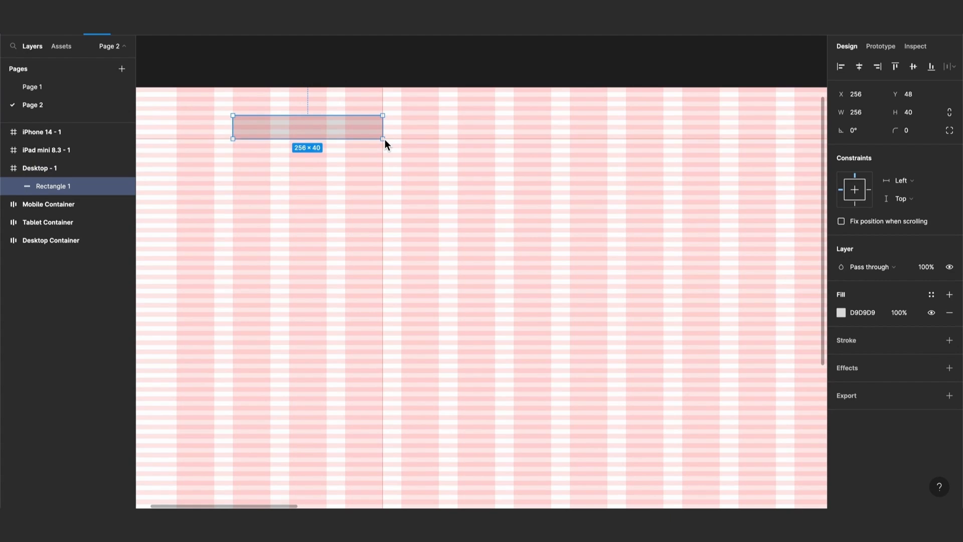
{"action": "mouse_move", "coordinate": [344, 136]}
{"action": "left_mouse_down"}
{"action": "mouse_move", "coordinate": [346, 112]}
{"action": "mouse_move", "coordinate": [337, 131]}
{"action": "left_mouse_up"}
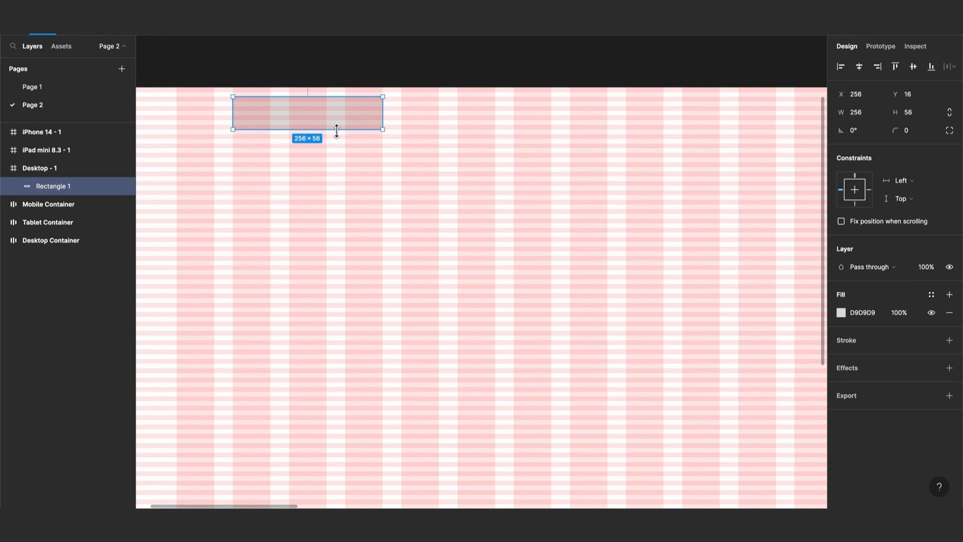
{"action": "key", "text": "Delete"}
Step: Copy both the row and column grids from the Desktop - 1 frame to the iPad mini 8.3 - 1 frame
{"action": "scroll", "coordinate": [381, 155], "scroll_direction": "down", "scroll_amount": 5}
{"action": "scroll", "coordinate": [631, 180], "scroll_direction": "right", "scroll_amount": 2}
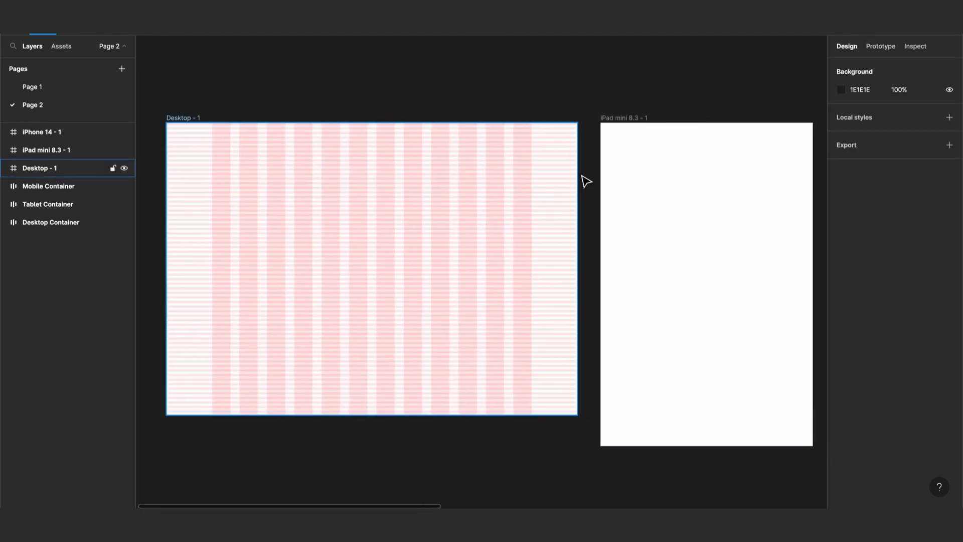
{"action": "scroll", "coordinate": [582, 146], "scroll_direction": "down", "scroll_amount": 2}
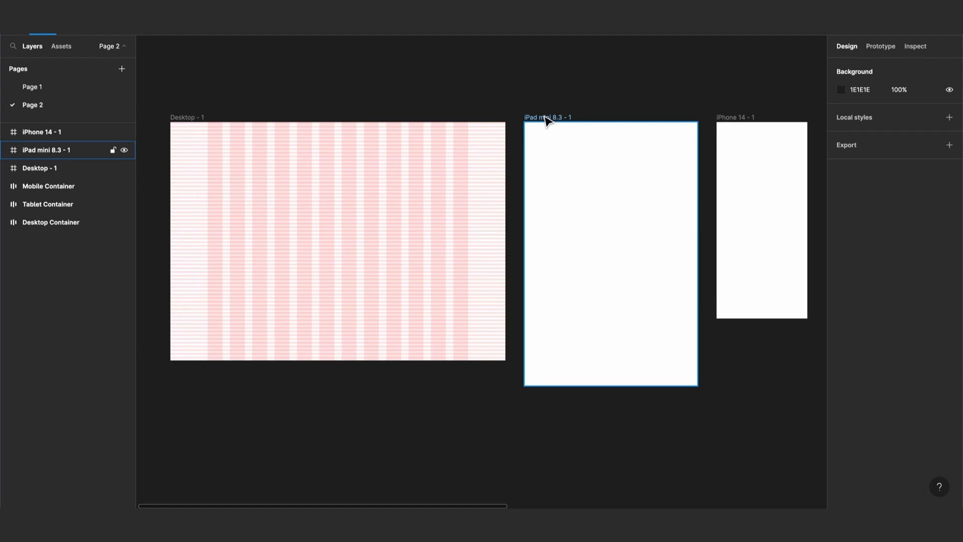
{"action": "left_click", "coordinate": [201, 117]}
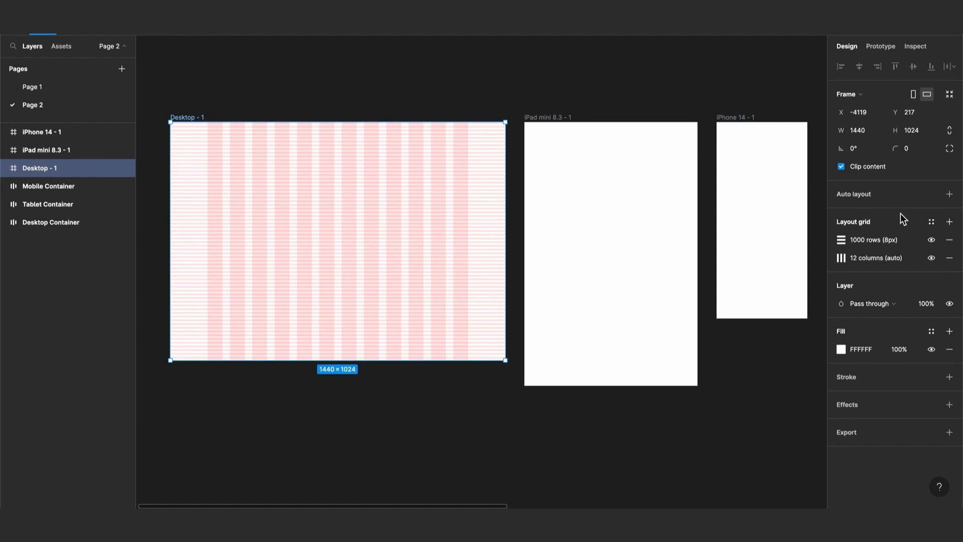
{"action": "left_click", "coordinate": [931, 223]}
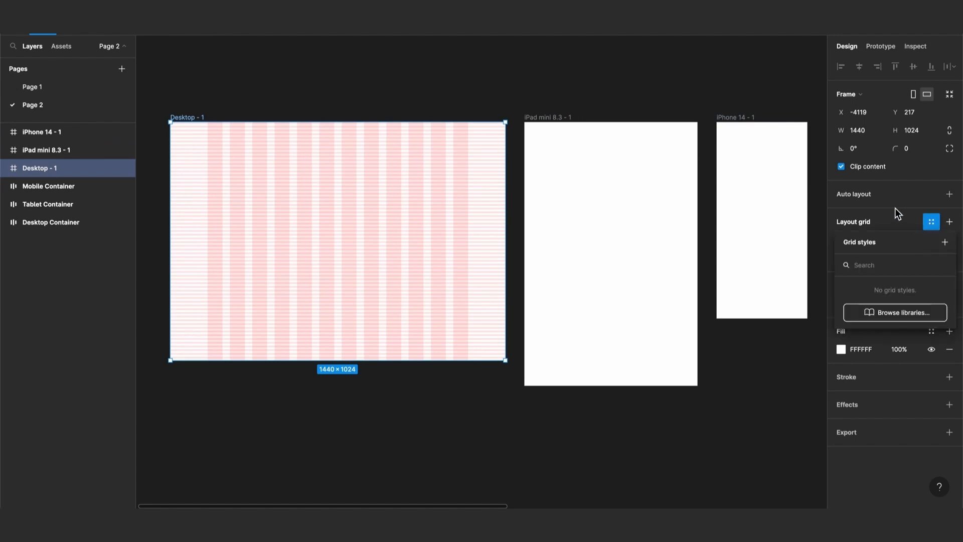
{"action": "left_click", "coordinate": [895, 223]}
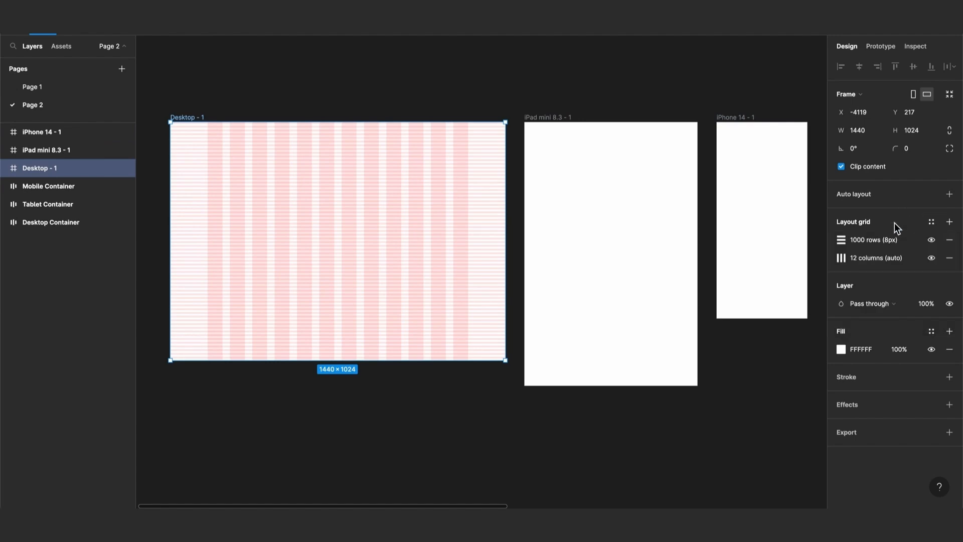
{"action": "left_click", "coordinate": [833, 258]}
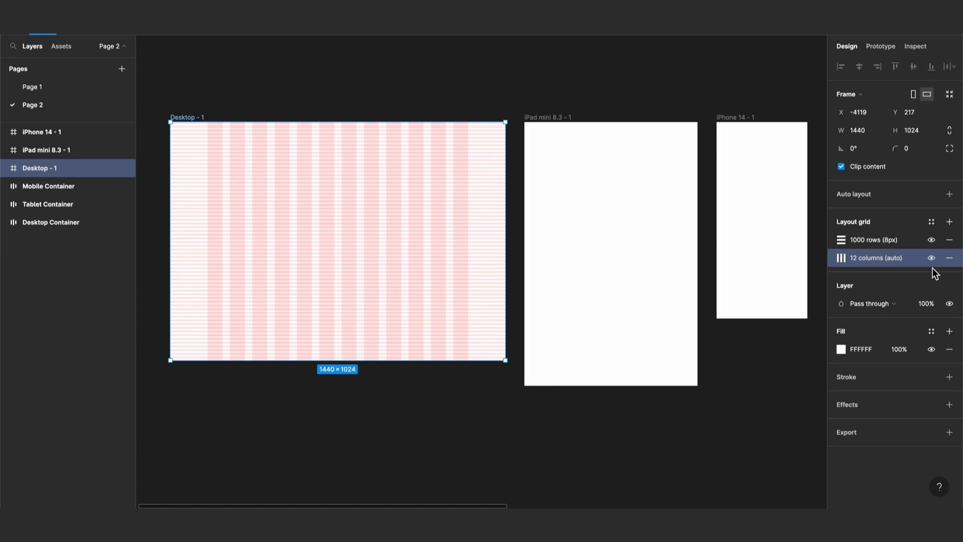
{"action": "left_click", "coordinate": [835, 241], "text": "shift"}
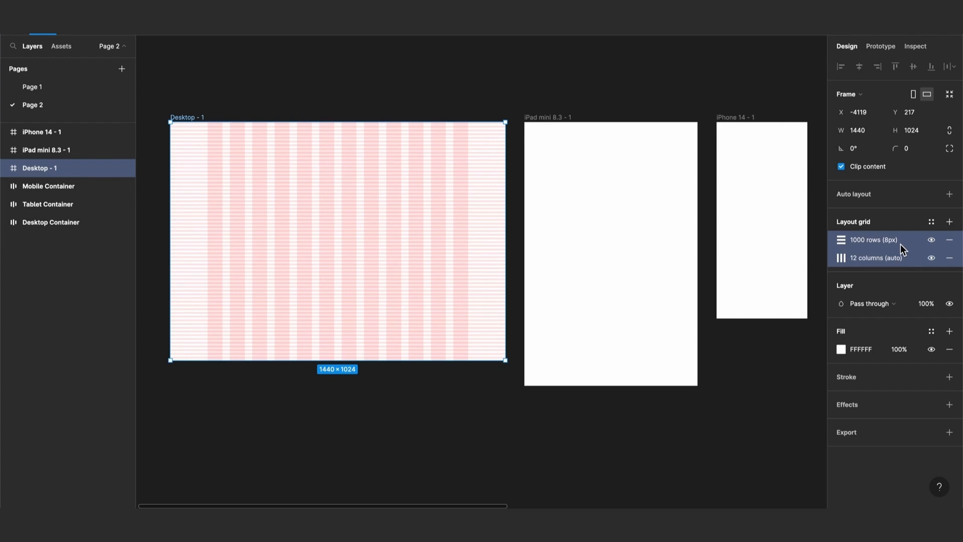
{"action": "left_click", "coordinate": [564, 118]}
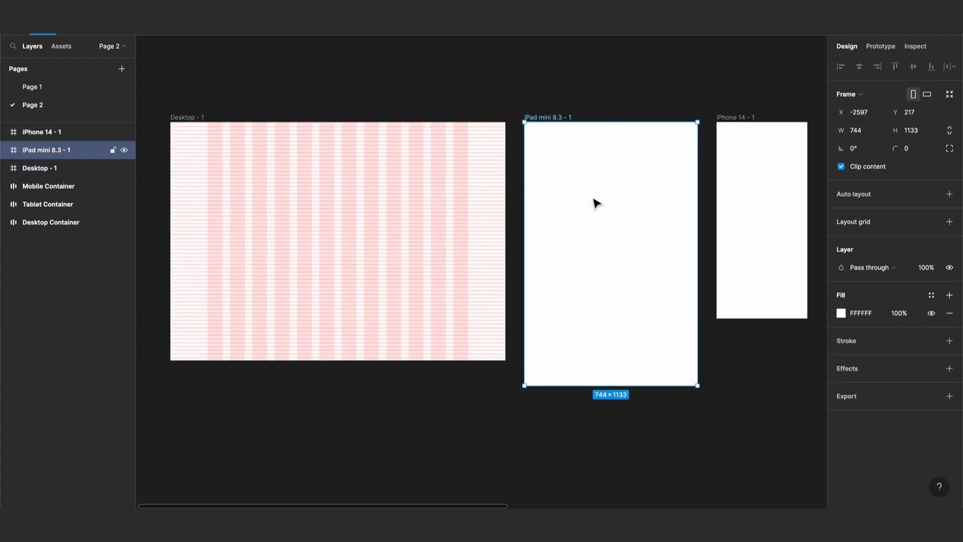
{"action": "key", "text": "ctrl+v"}
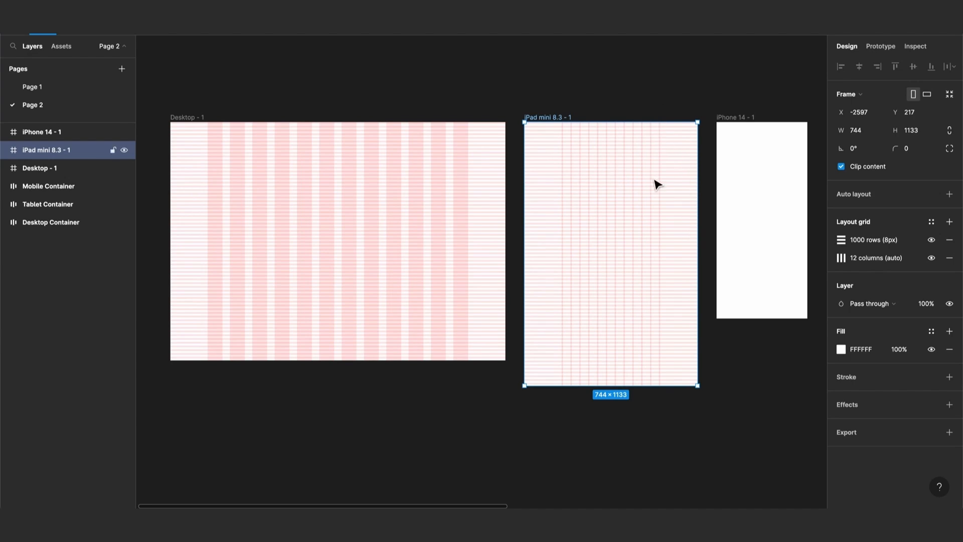
Step: Set the column count of the iPad mini 8.3 - 1 frame's column grid to 8
{"action": "scroll", "coordinate": [687, 161], "scroll_direction": "up", "scroll_amount": 3}
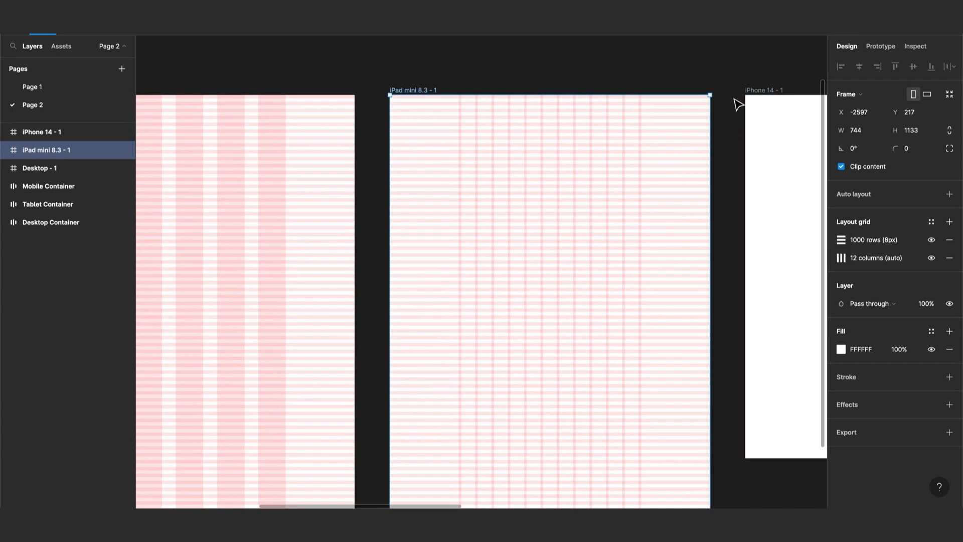
{"action": "left_click", "coordinate": [841, 240]}
{"action": "left_click", "coordinate": [696, 172]}
{"action": "left_click", "coordinate": [841, 259]}
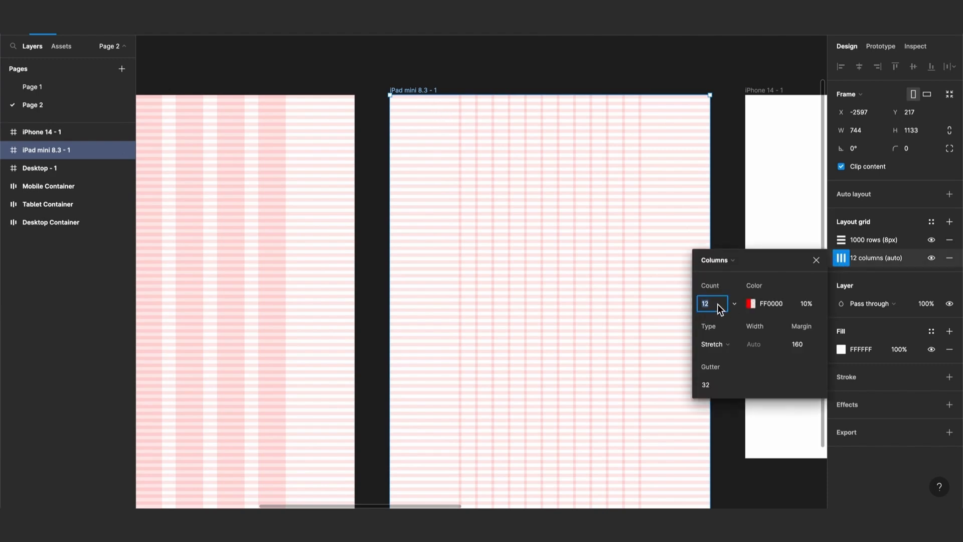
{"action": "type", "text": "8"}
{"action": "key", "text": "Return"}
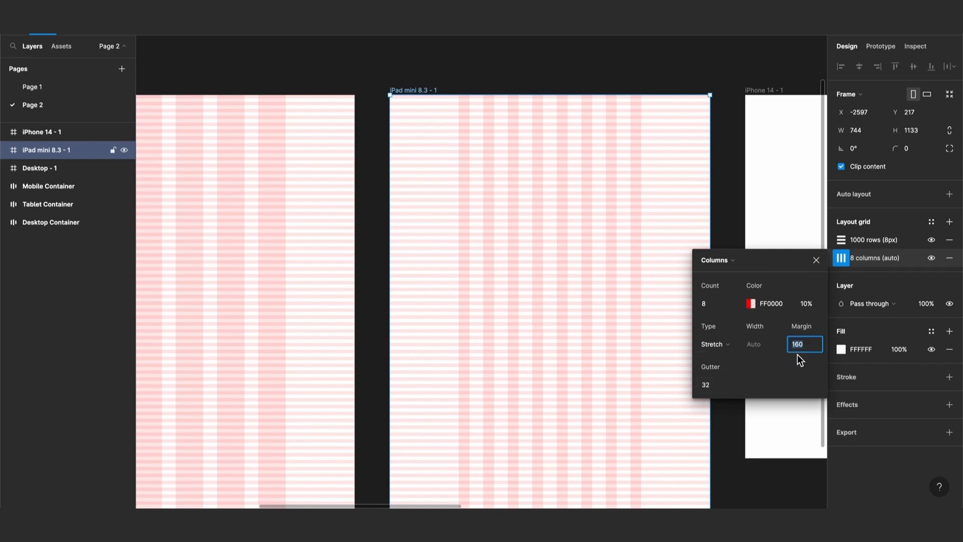
Step: Set the tablet column grid's margin to 32 and its gutter to 16
{"action": "type", "text": "32"}
{"action": "key", "text": "Return"}
{"action": "left_click", "coordinate": [713, 384]}
{"action": "type", "text": "16"}
{"action": "key", "text": "Return"}
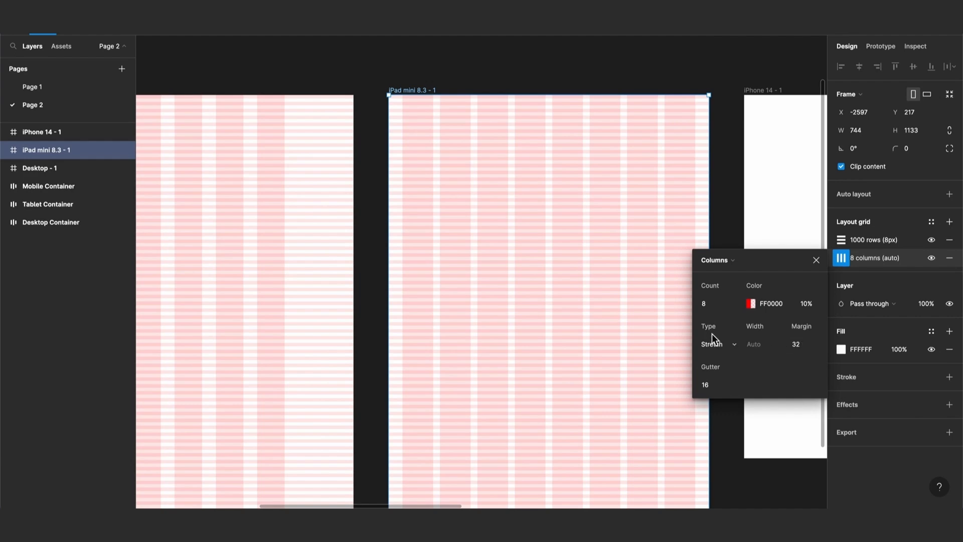
Step: Copy the row and column grids from the iPad mini 8.3 - 1 frame to the iPhone 14 - 1 frame
{"action": "scroll", "coordinate": [512, 319], "scroll_direction": "left", "scroll_amount": 5}
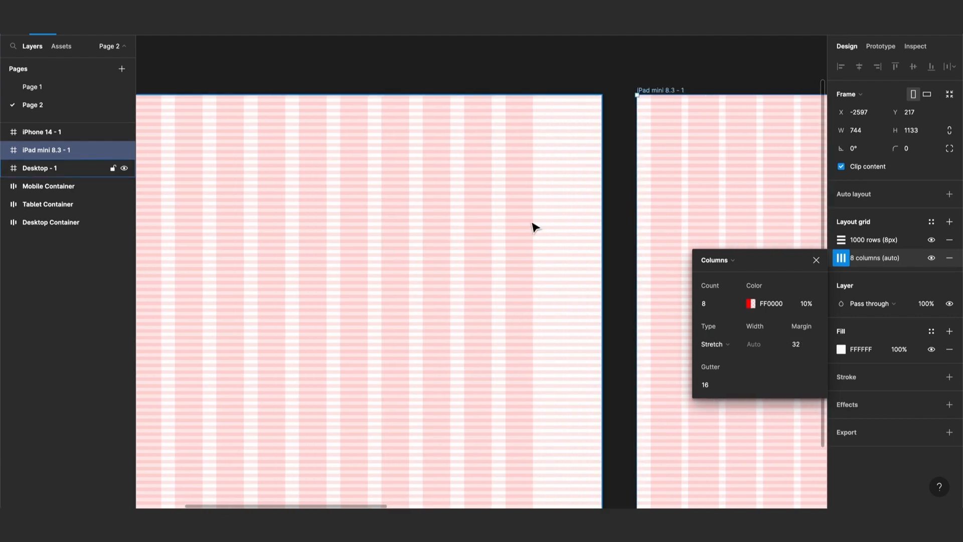
{"action": "scroll", "coordinate": [533, 227], "scroll_direction": "right", "scroll_amount": 7}
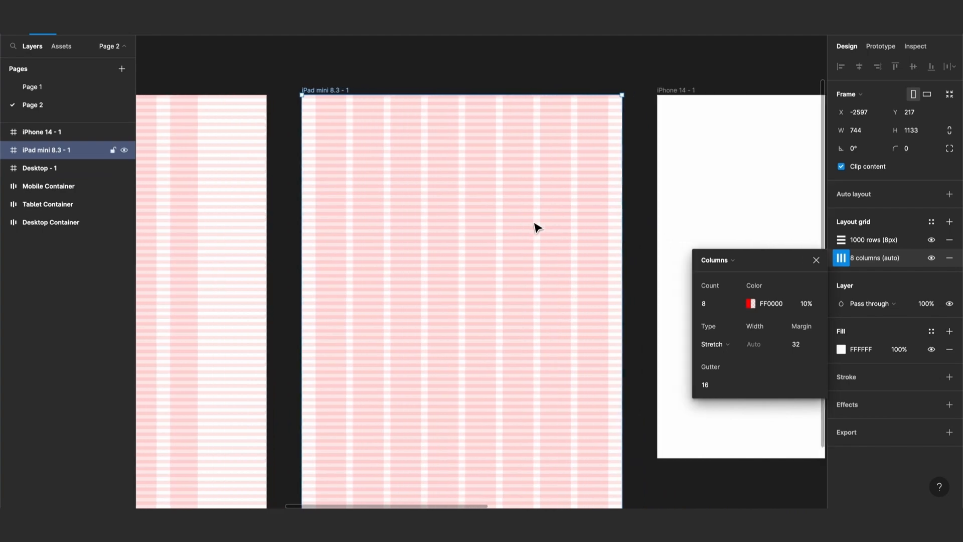
{"action": "scroll", "coordinate": [571, 176], "scroll_direction": "down", "scroll_amount": 3}
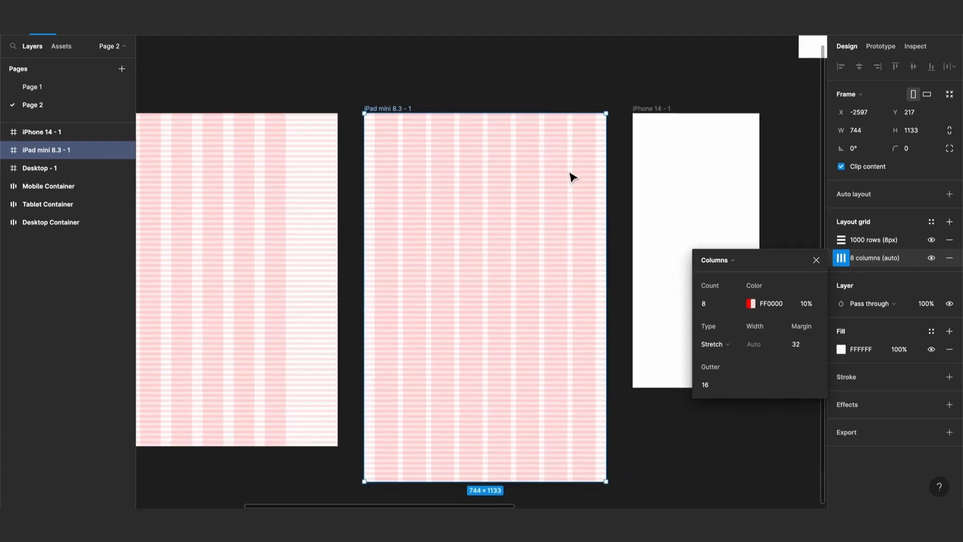
{"action": "left_click", "coordinate": [836, 259]}
{"action": "key", "text": "ctrl+c"}
{"action": "left_click", "coordinate": [659, 109]}
{"action": "key", "text": "ctrl+v"}
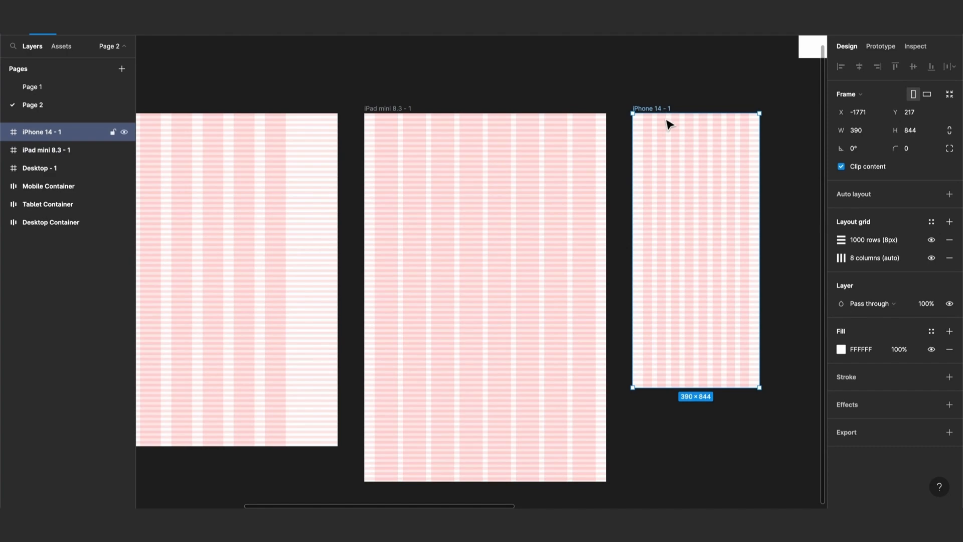
Step: Set the iPhone 14 - 1 frame's column grid to 4 columns with a margin of 16
{"action": "left_click", "coordinate": [842, 258]}
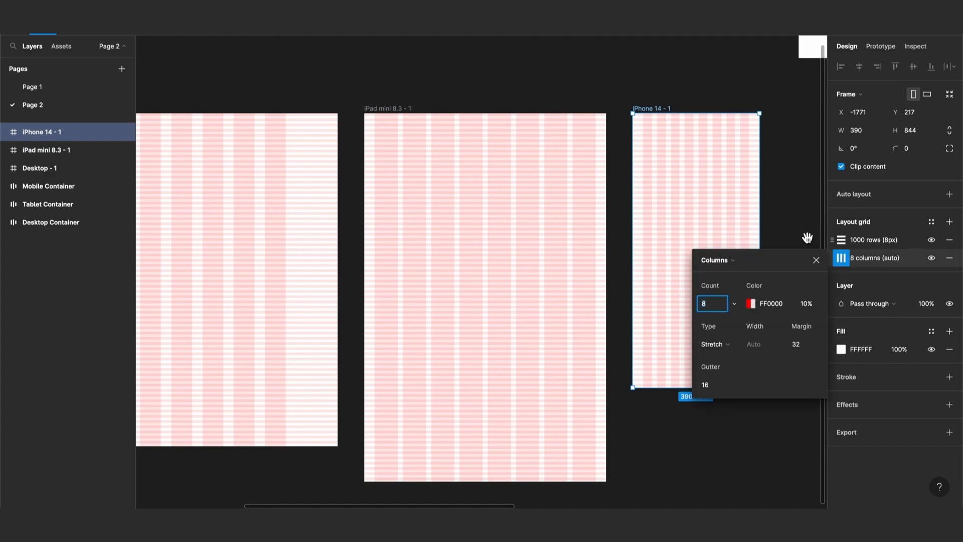
{"action": "left_click", "coordinate": [713, 305]}
{"action": "type", "text": "4"}
{"action": "key", "text": "Return"}
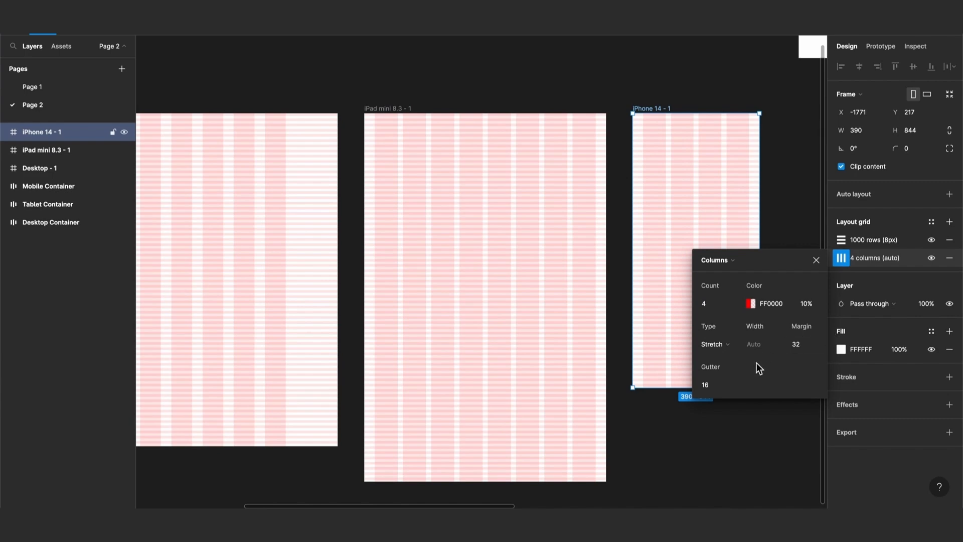
{"action": "left_click", "coordinate": [805, 344]}
{"action": "type", "text": "16"}
{"action": "key", "text": "Return"}
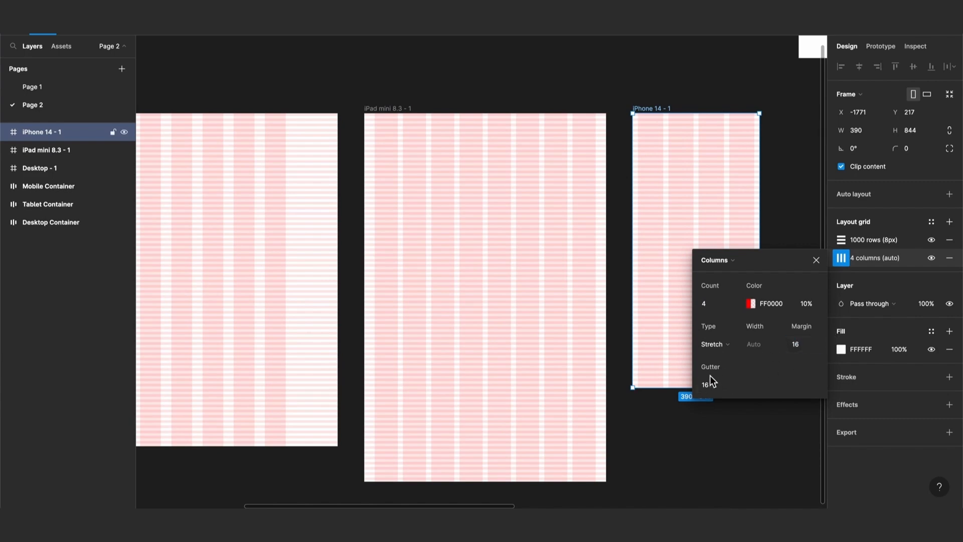
Step: Review the column grid settings of the iPhone 14, iPad mini 8.3 and Desktop - 1 frames, comparing count, margin and gutter
{"action": "scroll", "coordinate": [756, 194], "scroll_direction": "up", "scroll_amount": 5}
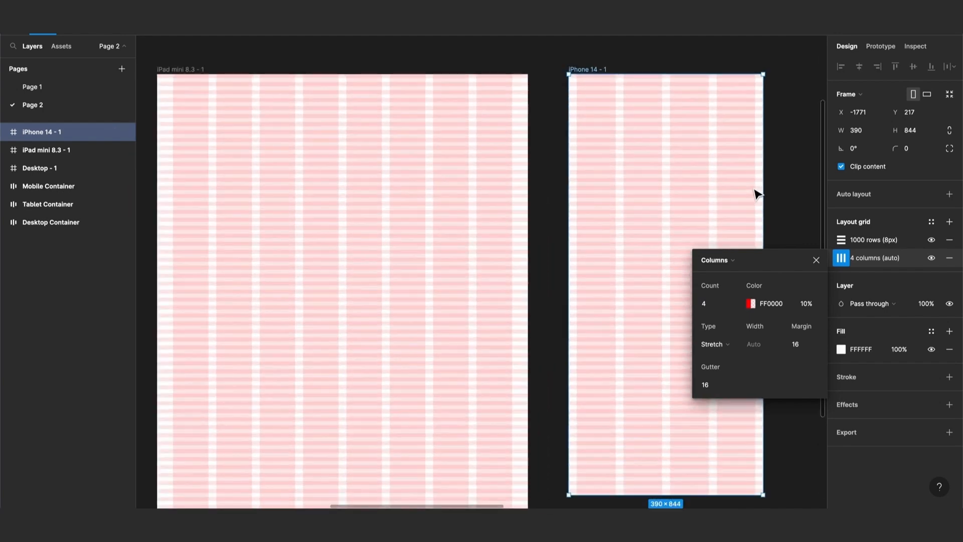
{"action": "scroll", "coordinate": [759, 194], "scroll_direction": "up", "scroll_amount": 1}
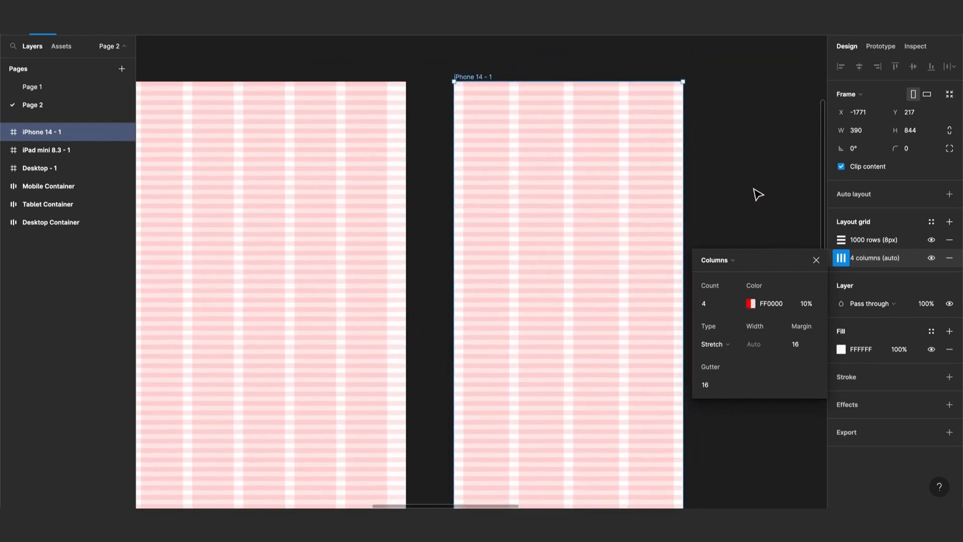
{"action": "scroll", "coordinate": [757, 195], "scroll_direction": "up", "scroll_amount": 1}
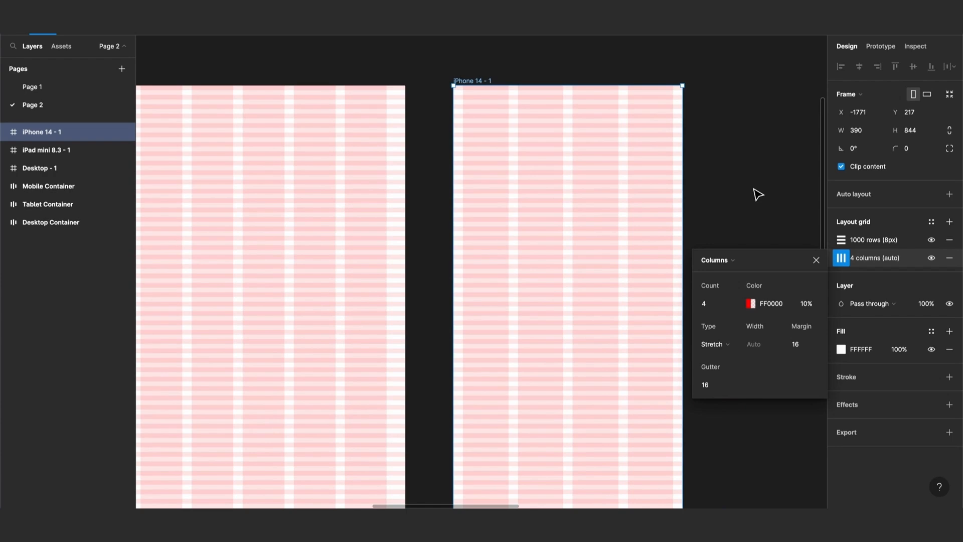
{"action": "scroll", "coordinate": [754, 216], "scroll_direction": "down", "scroll_amount": 2}
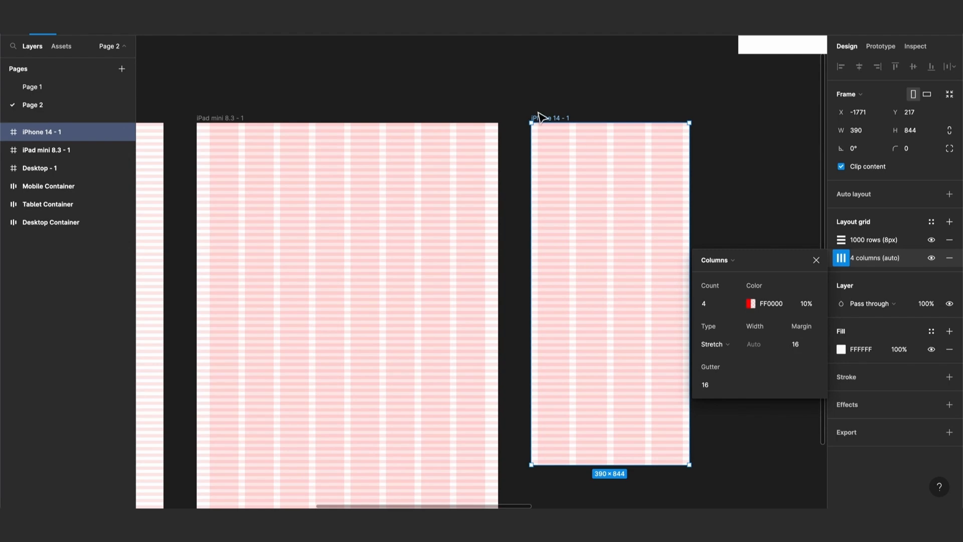
{"action": "scroll", "coordinate": [531, 153], "scroll_direction": "down", "scroll_amount": 3}
{"action": "left_click", "coordinate": [346, 130]}
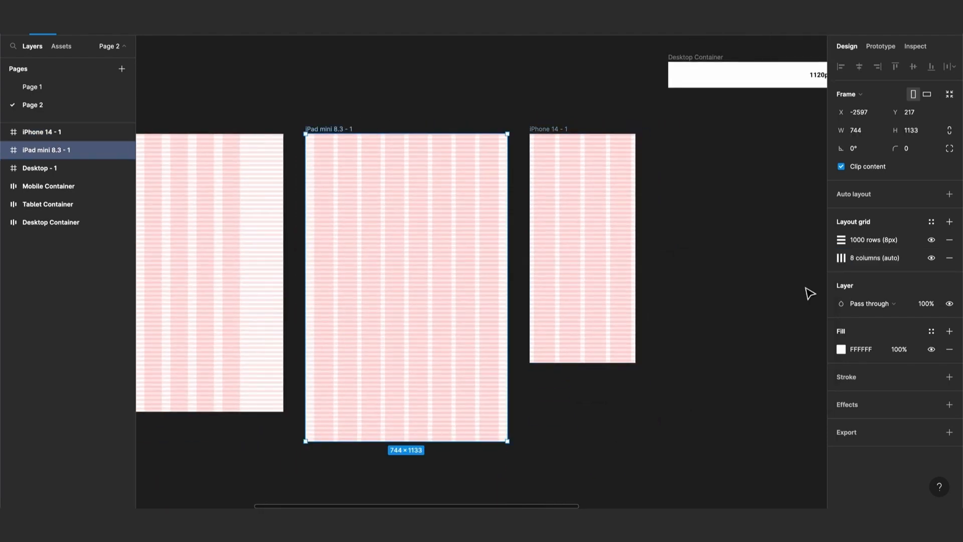
{"action": "left_click", "coordinate": [841, 258]}
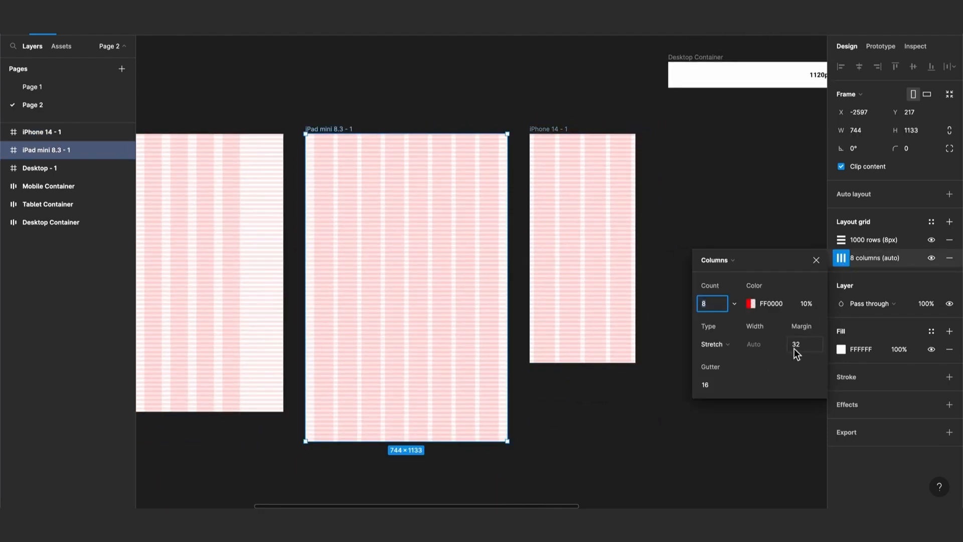
{"action": "left_click", "coordinate": [536, 129]}
{"action": "left_click", "coordinate": [842, 258]}
{"action": "scroll", "coordinate": [346, 164], "scroll_direction": "left", "scroll_amount": 5}
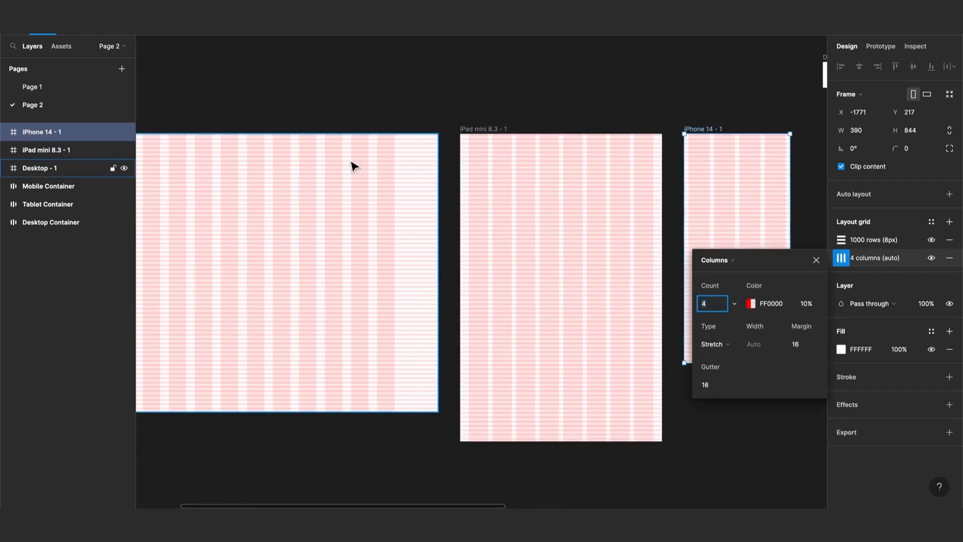
{"action": "left_click", "coordinate": [166, 129]}
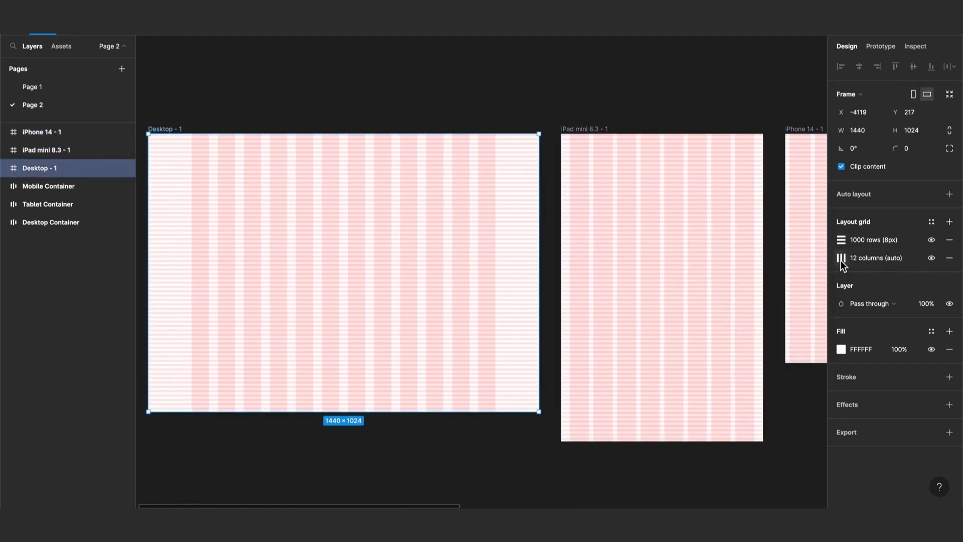
{"action": "left_click", "coordinate": [841, 257]}
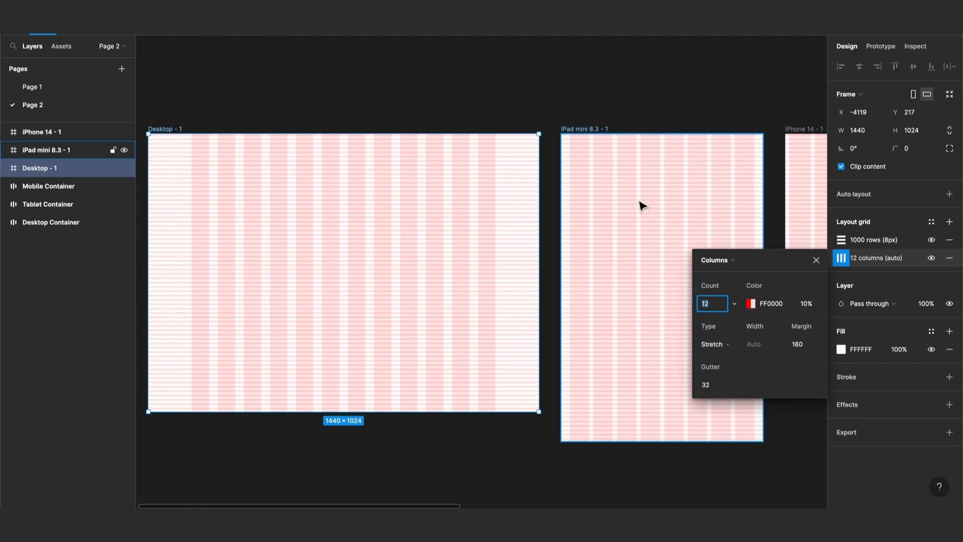
{"action": "left_click", "coordinate": [662, 119]}
Step: Try narrowing the Desktop - 1 frame to a width of 1385, check its column grid settings, and undo the resize
{"action": "scroll", "coordinate": [662, 119], "scroll_direction": "down", "scroll_amount": 3}
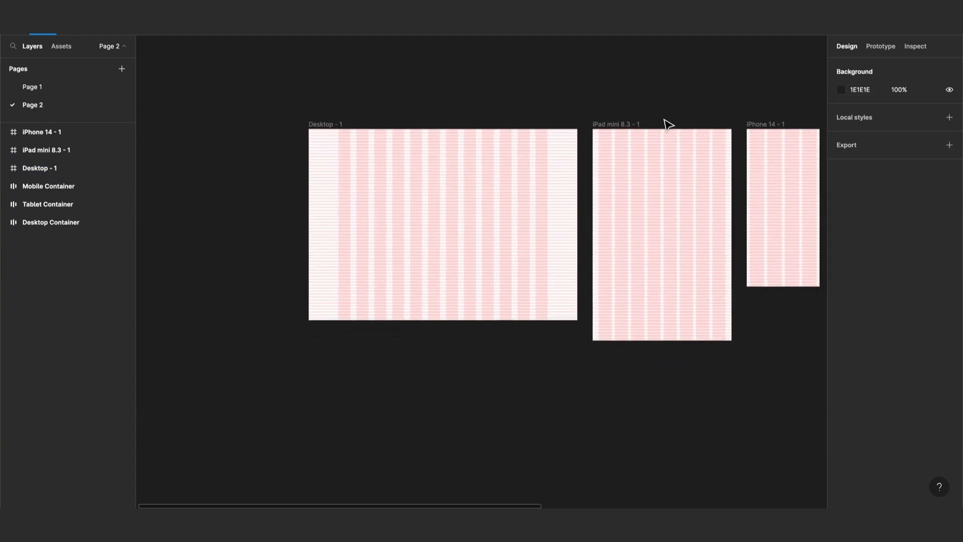
{"action": "scroll", "coordinate": [662, 119], "scroll_direction": "right", "scroll_amount": 2}
{"action": "left_click", "coordinate": [262, 124]}
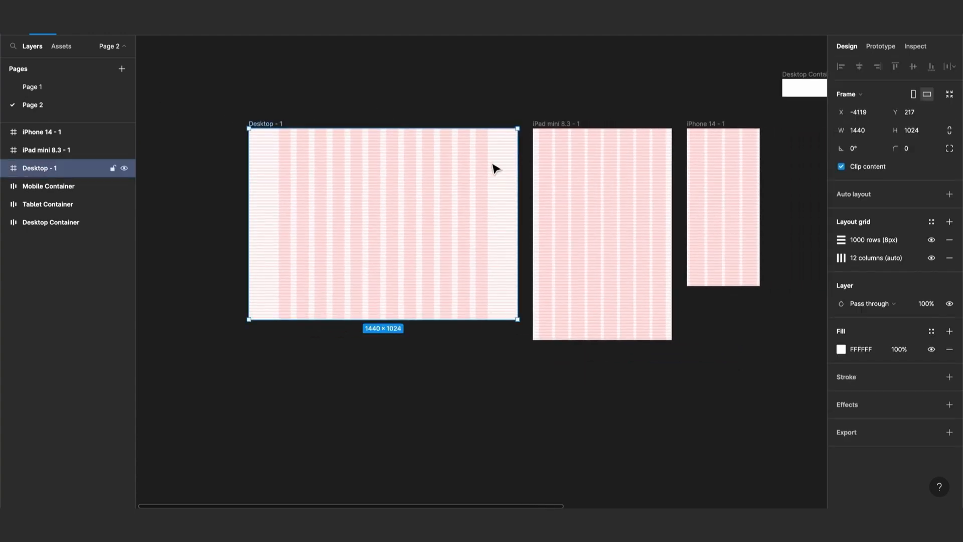
{"action": "mouse_move", "coordinate": [518, 167]}
{"action": "left_mouse_down"}
{"action": "mouse_move", "coordinate": [451, 166]}
{"action": "mouse_move", "coordinate": [509, 168]}
{"action": "left_mouse_up"}
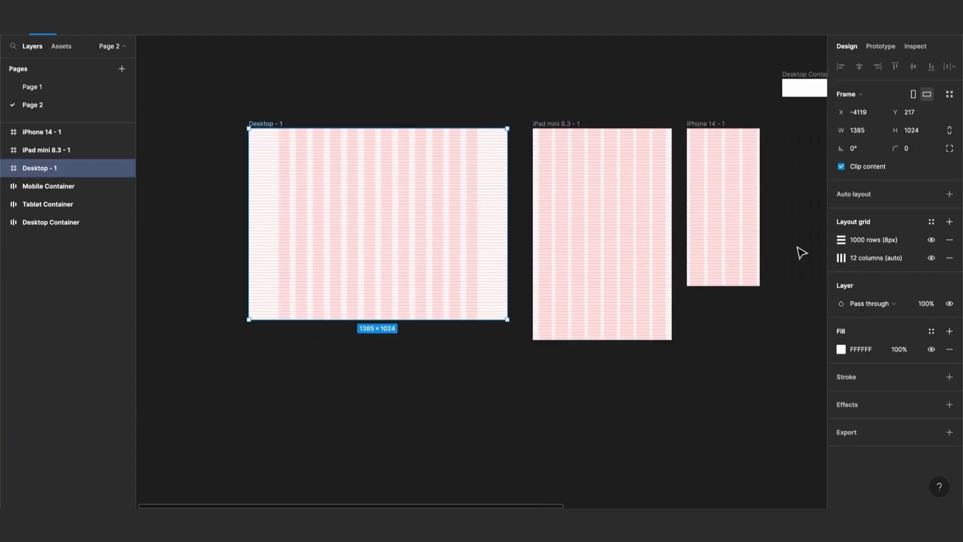
{"action": "left_click", "coordinate": [841, 258]}
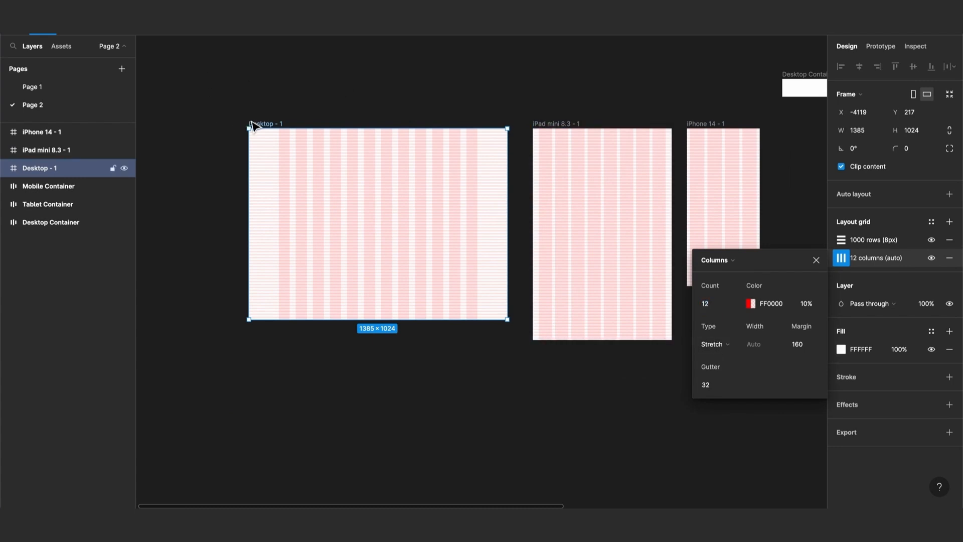
{"action": "key", "text": "ctrl+z"}
Step: Try resizing the iPad mini 8.3 - 1 and iPhone 14 - 1 frames horizontally, and undo the changes
{"action": "left_click", "coordinate": [552, 126]}
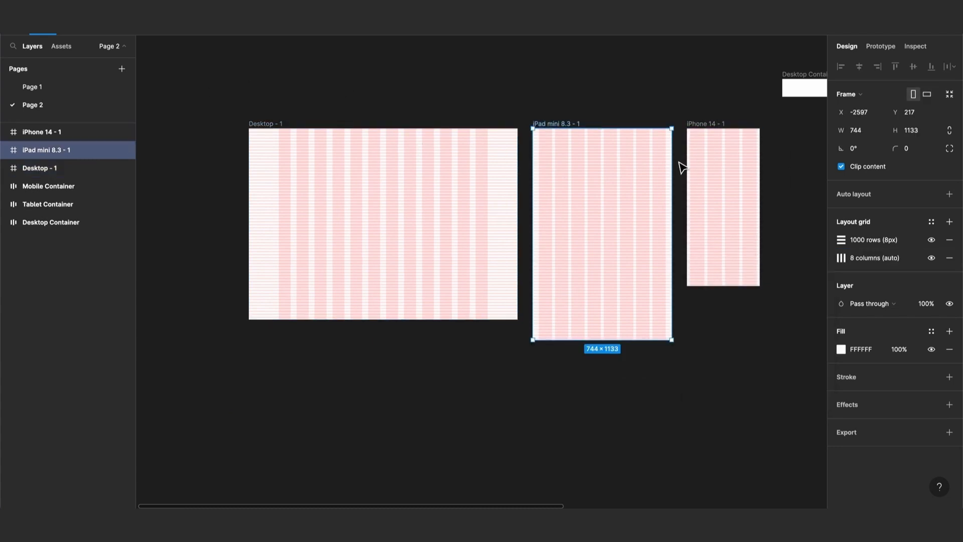
{"action": "mouse_move", "coordinate": [672, 163]}
{"action": "left_mouse_down"}
{"action": "mouse_move", "coordinate": [689, 163]}
{"action": "mouse_move", "coordinate": [653, 164]}
{"action": "mouse_move", "coordinate": [688, 157]}
{"action": "mouse_move", "coordinate": [672, 157]}
{"action": "left_mouse_up"}
{"action": "left_click", "coordinate": [695, 135]}
{"action": "mouse_move", "coordinate": [763, 148]}
{"action": "left_mouse_down"}
{"action": "mouse_move", "coordinate": [747, 151]}
{"action": "mouse_move", "coordinate": [773, 149]}
{"action": "left_mouse_up"}
{"action": "key", "text": "ctrl+z"}
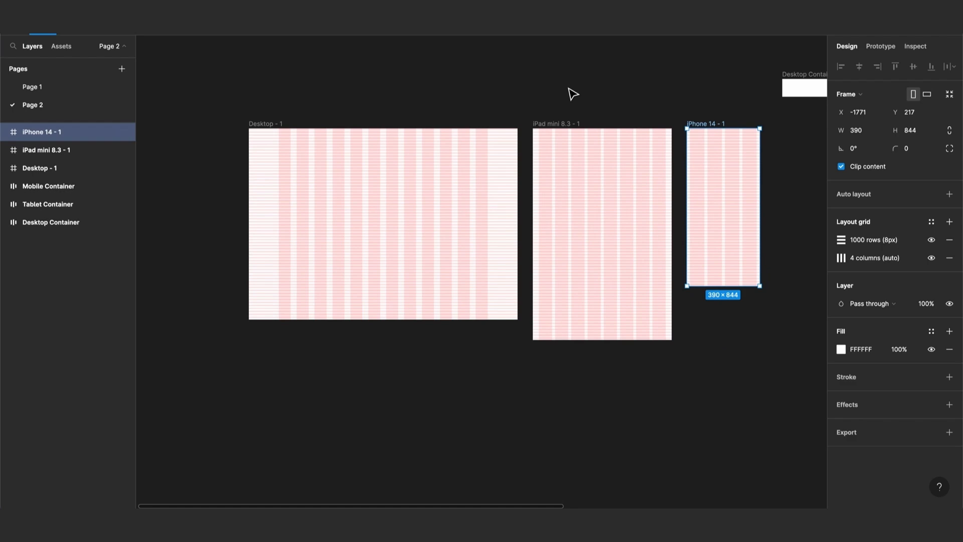
Step: Draw a rectangle over the first four columns of Desktop - 1 and align it to the grid at 352 × 168, X 160, Y 96
{"action": "scroll", "coordinate": [237, 157], "scroll_direction": "up", "scroll_amount": 5}
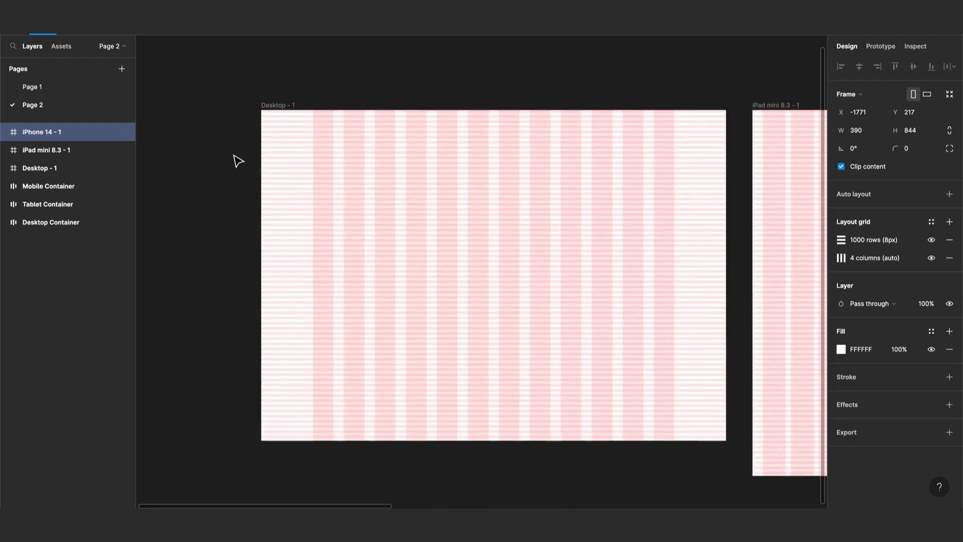
{"action": "left_click", "coordinate": [103, 18]}
{"action": "left_click", "coordinate": [104, 43]}
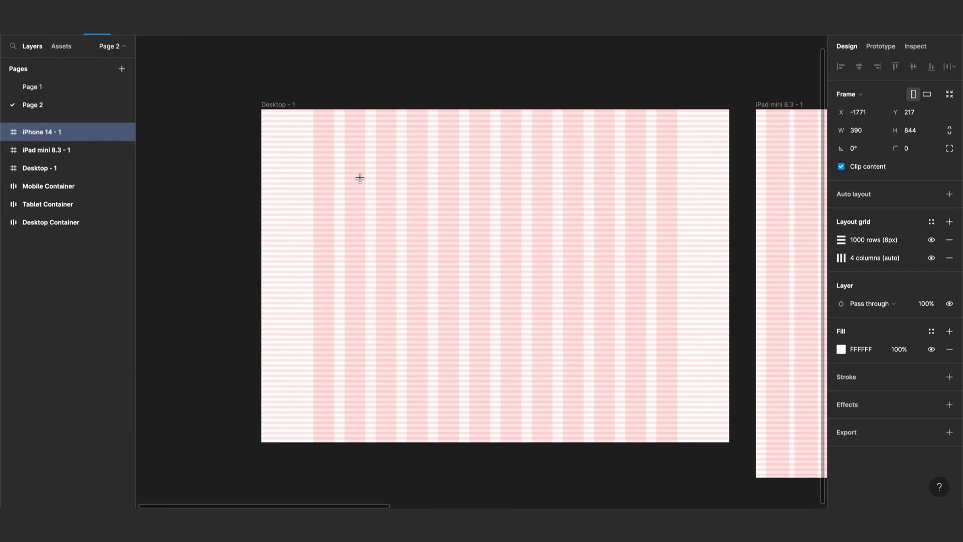
{"action": "left_click_drag", "start_coordinate": [309, 135], "coordinate": [428, 190]}
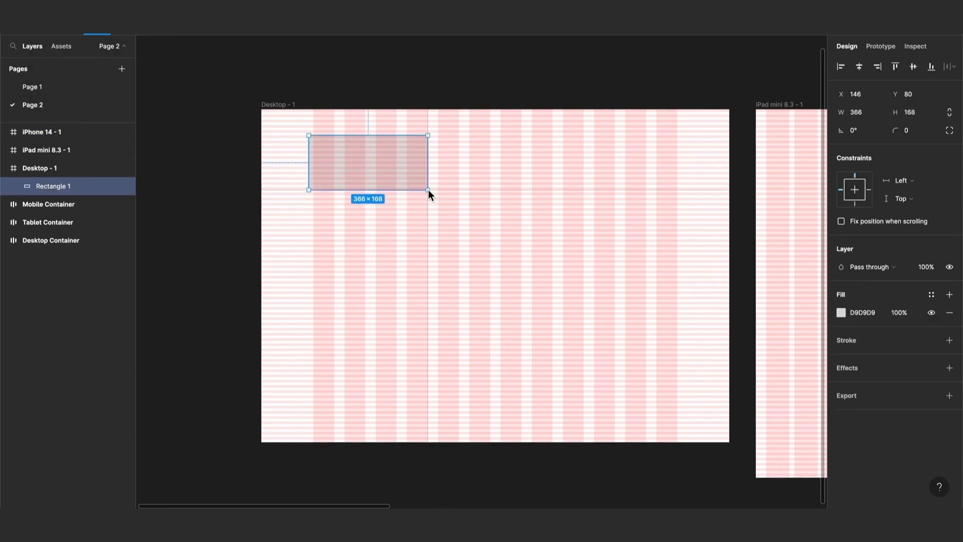
{"action": "left_click_drag", "start_coordinate": [308, 158], "coordinate": [369, 175]}
{"action": "scroll", "coordinate": [376, 154], "scroll_direction": "up", "scroll_amount": 3}
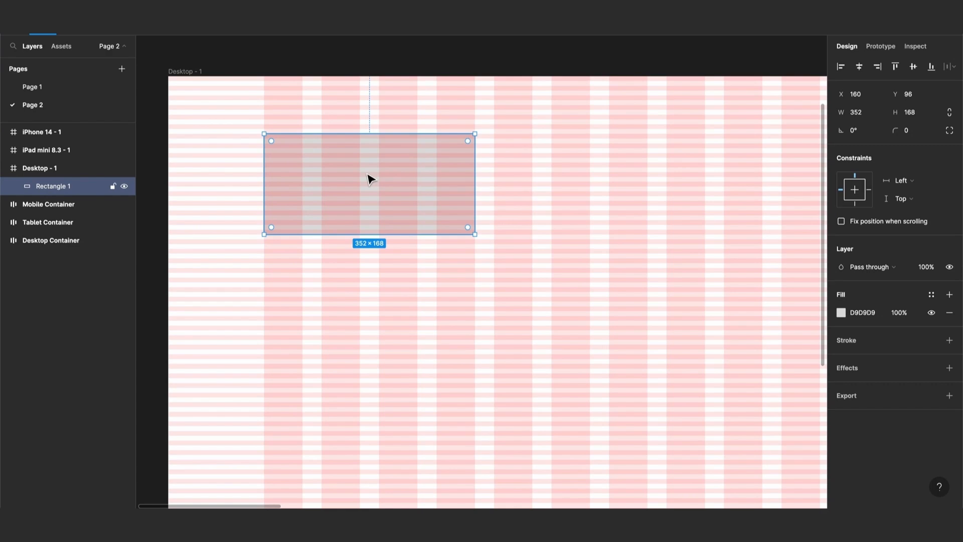
Step: Try shifting the rectangle vertically off the row lines and moving it down and up in big nudges
{"action": "left_click_drag", "start_coordinate": [369, 179], "coordinate": [369, 180]}
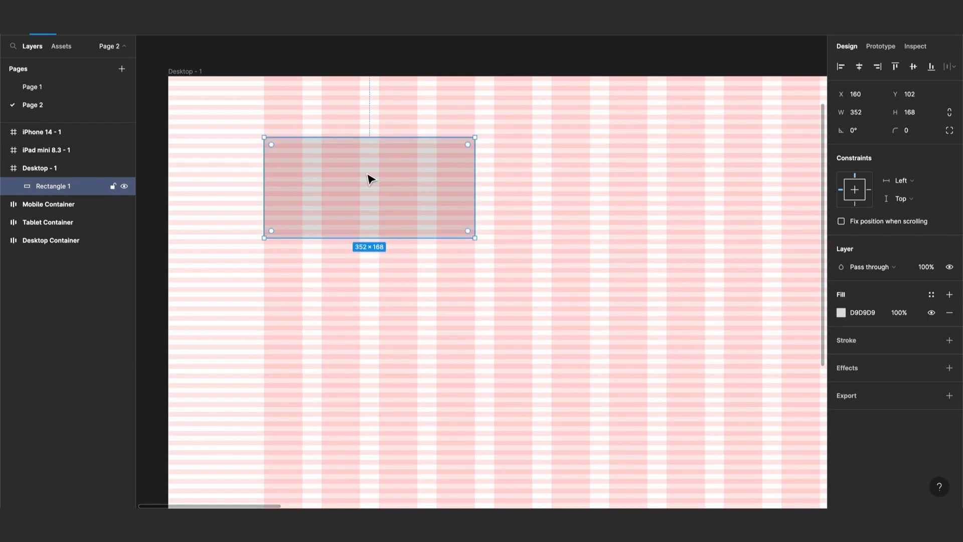
{"action": "key", "text": "shift+Down"}
{"action": "key", "text": "shift+Down"}
{"action": "key", "text": "shift+Down"}
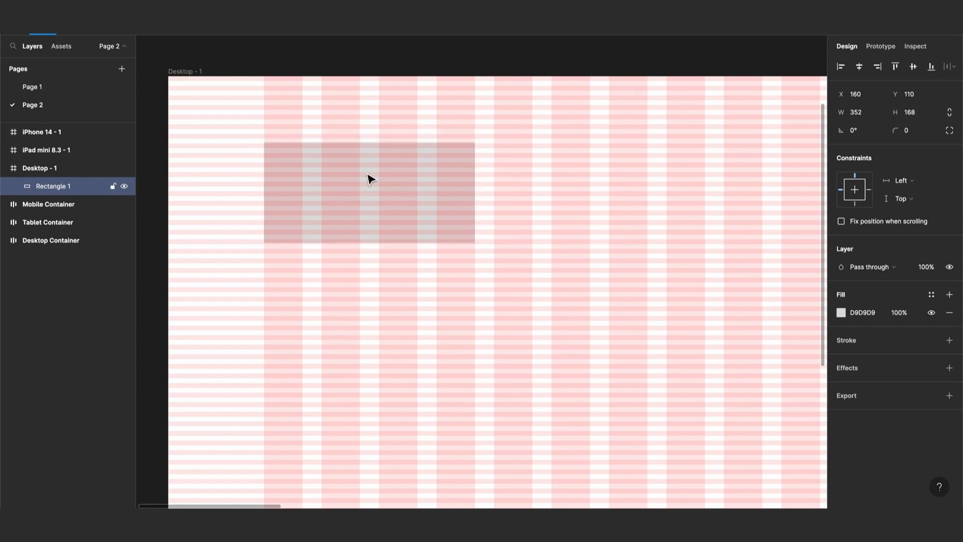
{"action": "key", "text": "shift+Up"}
{"action": "key", "text": "shift+Up"}
{"action": "key", "text": "shift+Up"}
{"action": "key", "text": "ctrl+z"}
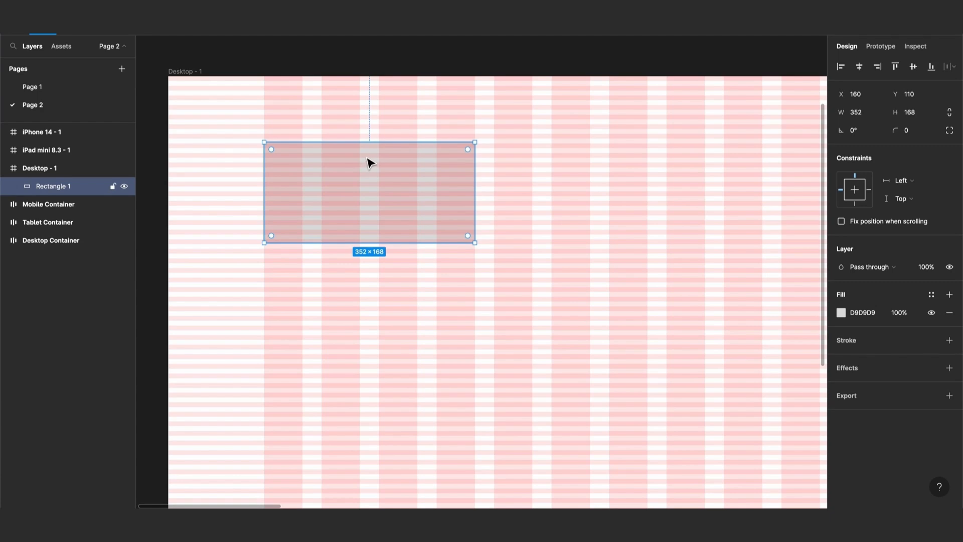
Step: Search the quick actions for "nudge" and check the big nudge value in the nudge amount settings
{"action": "left_click", "coordinate": [15, 23]}
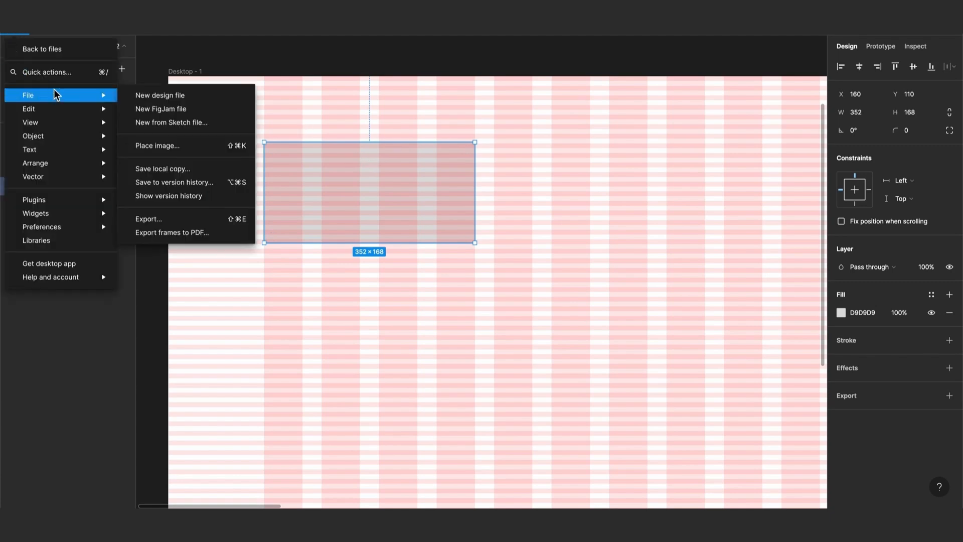
{"action": "left_click", "coordinate": [20, 72]}
{"action": "type", "text": "nudge"}
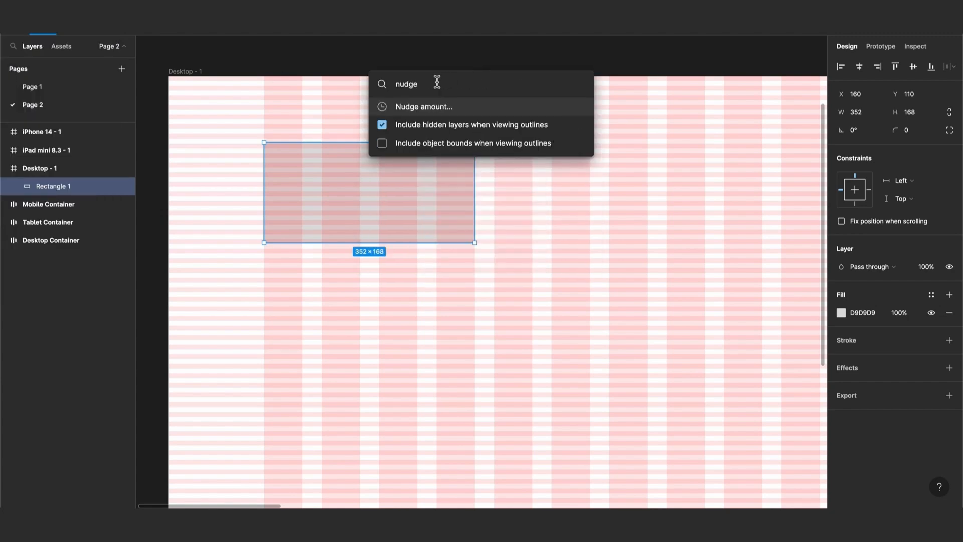
{"action": "left_click", "coordinate": [424, 107]}
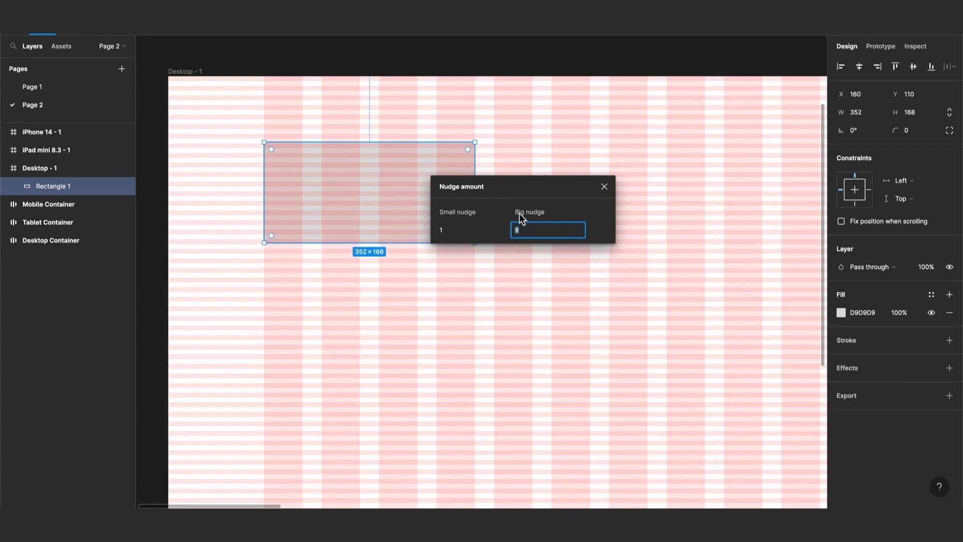
{"action": "left_click_drag", "start_coordinate": [534, 192], "coordinate": [626, 179]}
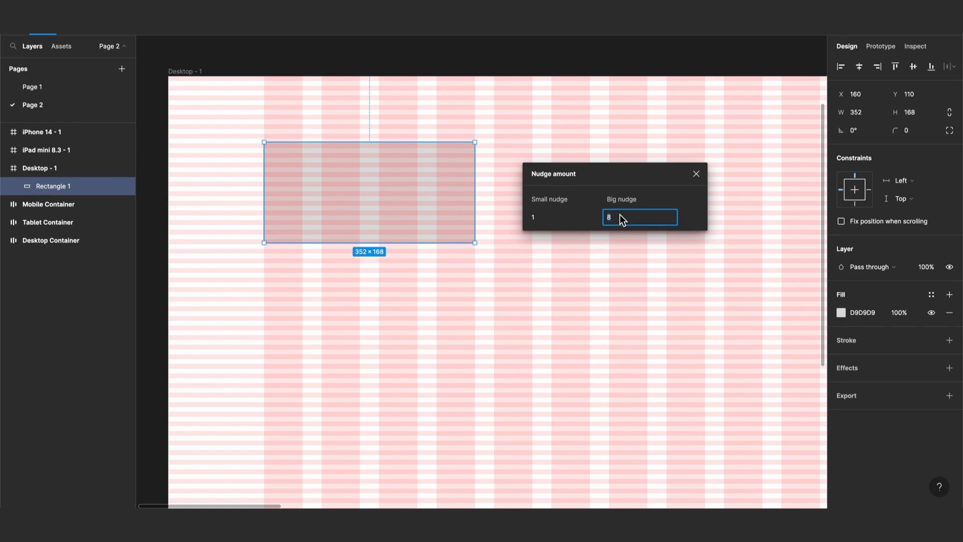
{"action": "left_click", "coordinate": [696, 174]}
Step: Realign the rectangle with the row grid at Y 104 and move it down in big nudges to Y 160
{"action": "left_click_drag", "start_coordinate": [416, 177], "coordinate": [415, 173]}
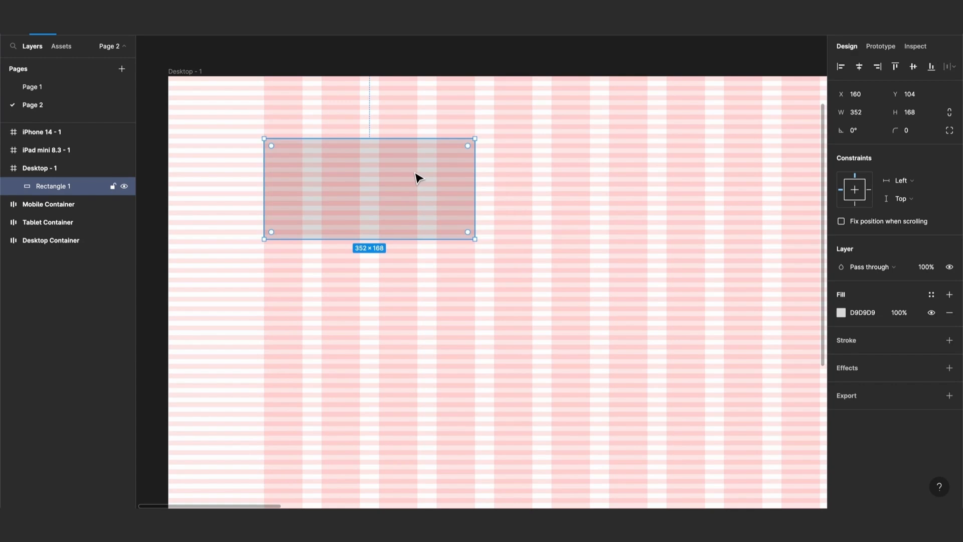
{"action": "key", "text": "shift+Down"}
{"action": "key", "text": "shift+Down"}
{"action": "key", "text": "shift+Down"}
{"action": "key", "text": "shift+Down"}
{"action": "key", "text": "shift+Down"}
{"action": "key", "text": "shift+Down"}
{"action": "key", "text": "shift+Down"}
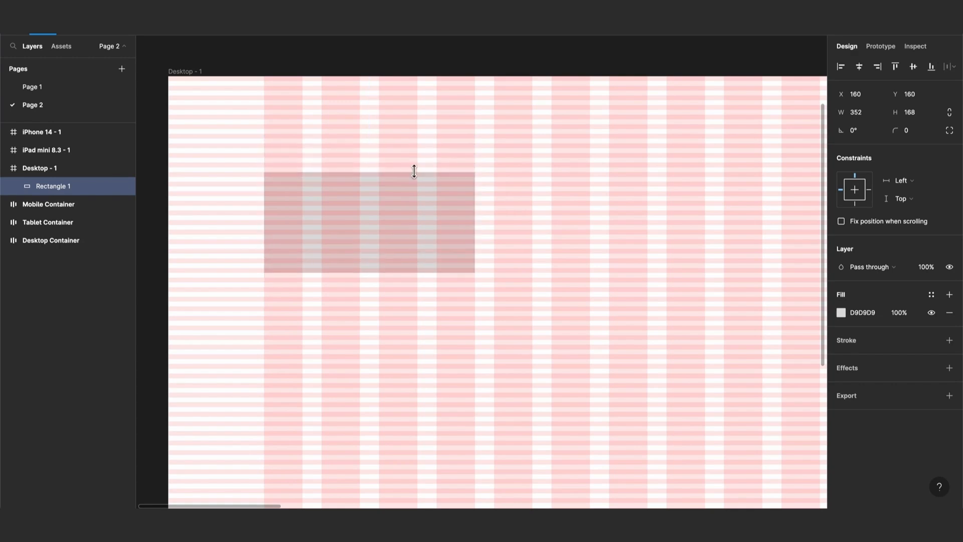
Step: Move the rectangle up in four big nudges to Y 128
{"action": "key", "text": "shift+Up"}
{"action": "key", "text": "shift+Up"}
{"action": "key", "text": "shift+Up"}
{"action": "key", "text": "shift+Up"}
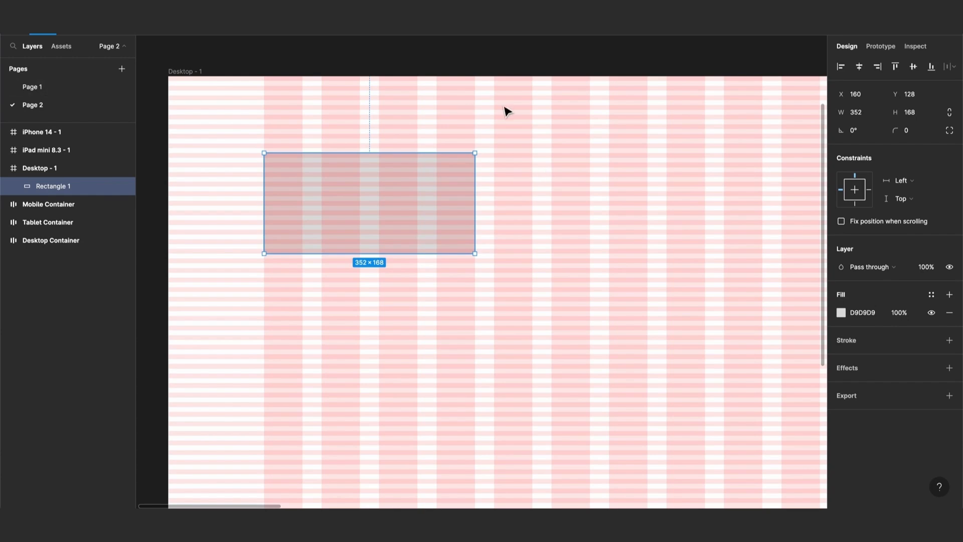
Step: Switch to Page 1 and show the 12-column layout grid on the Desktop frame
{"action": "left_click", "coordinate": [41, 88]}
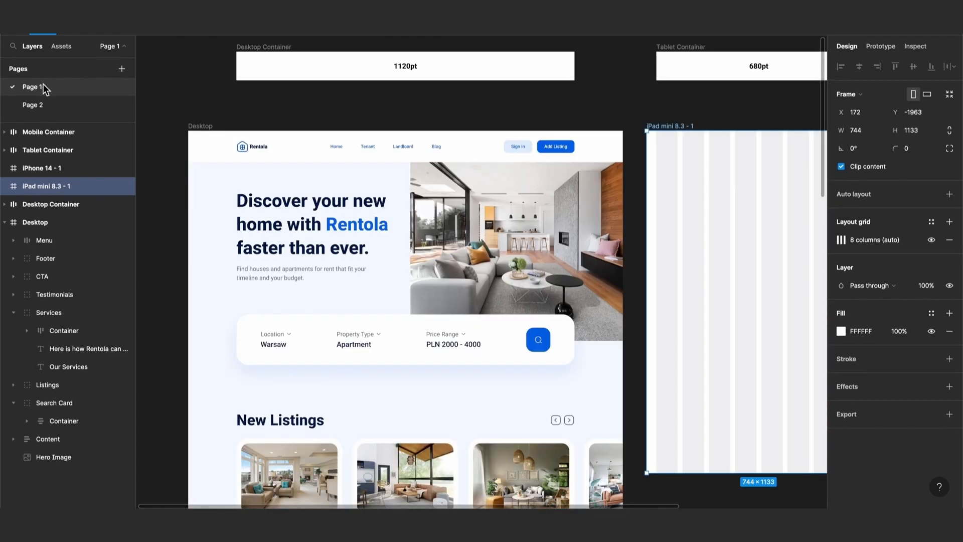
{"action": "scroll", "coordinate": [253, 118], "scroll_direction": "up", "scroll_amount": 4}
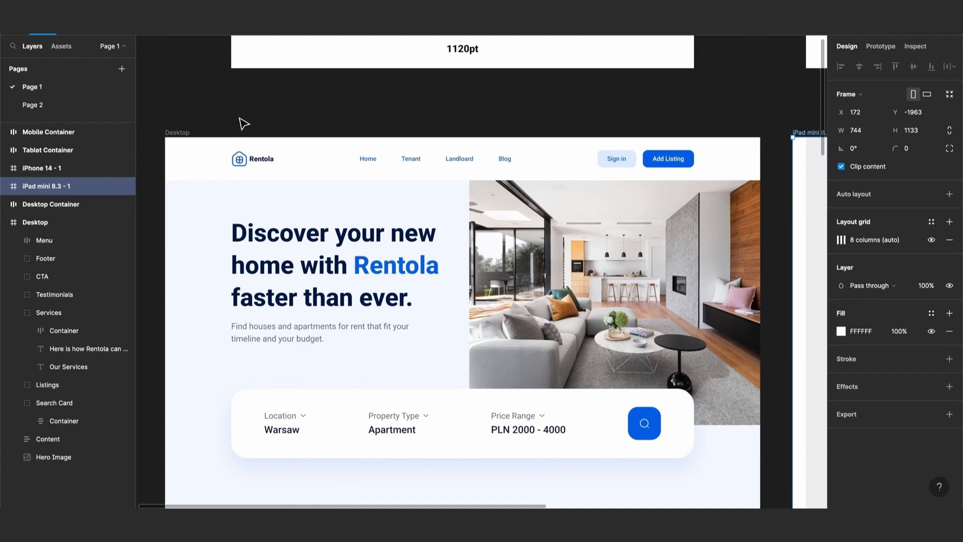
{"action": "left_click", "coordinate": [173, 133]}
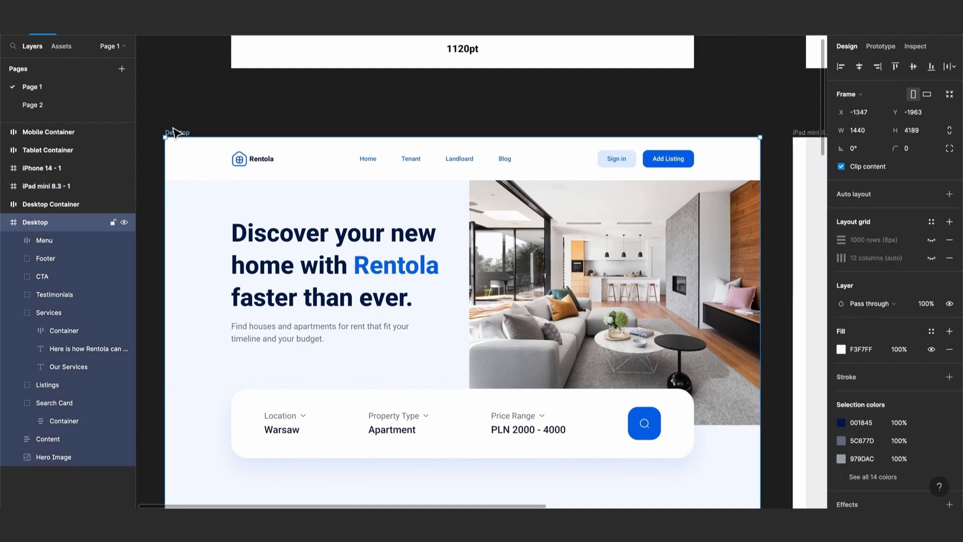
{"action": "scroll", "coordinate": [427, 125], "scroll_direction": "down", "scroll_amount": 2}
{"action": "left_click", "coordinate": [932, 258]}
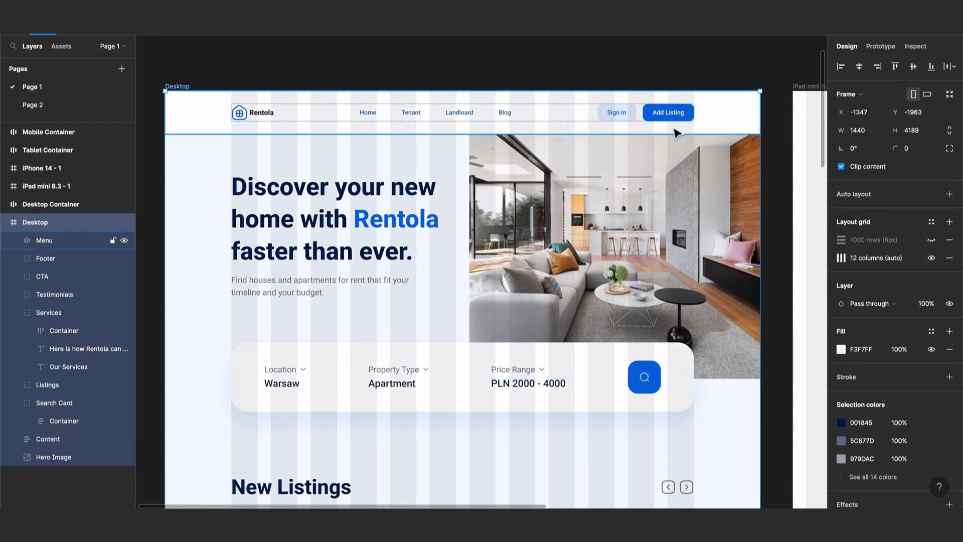
Step: Inspect the header's Menu frame, its inner Container and the group of navigation links against the columns
{"action": "left_click", "coordinate": [383, 129]}
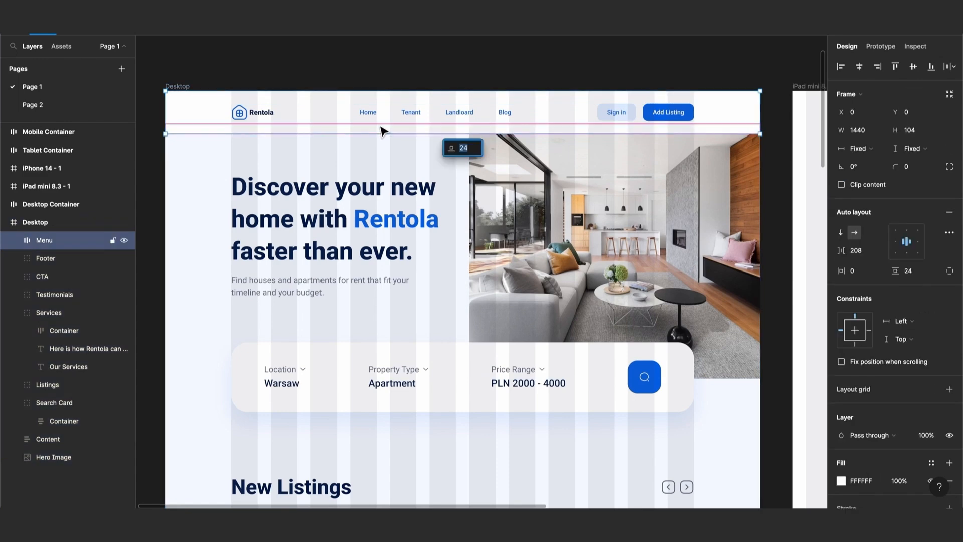
{"action": "left_click", "coordinate": [13, 239]}
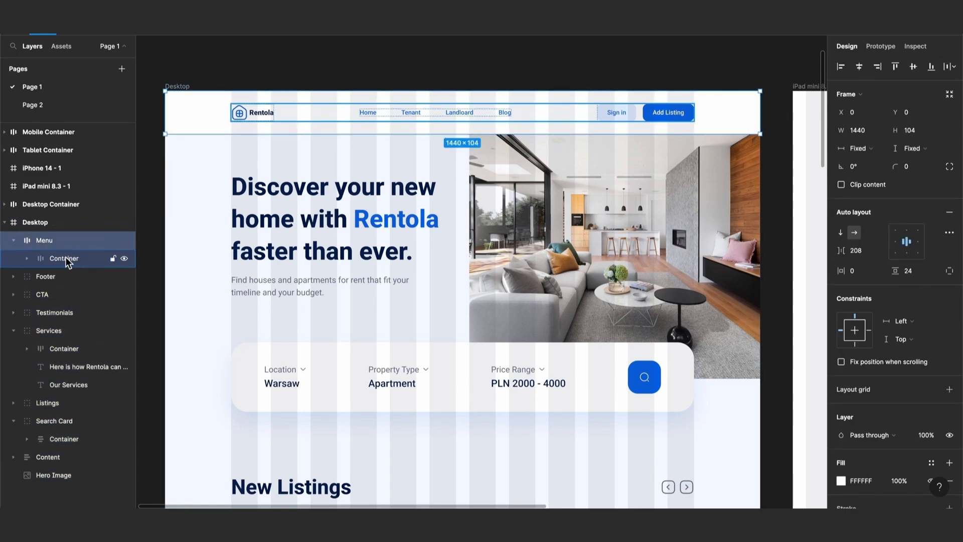
{"action": "left_click", "coordinate": [67, 258]}
{"action": "scroll", "coordinate": [382, 115], "scroll_direction": "up", "scroll_amount": 3}
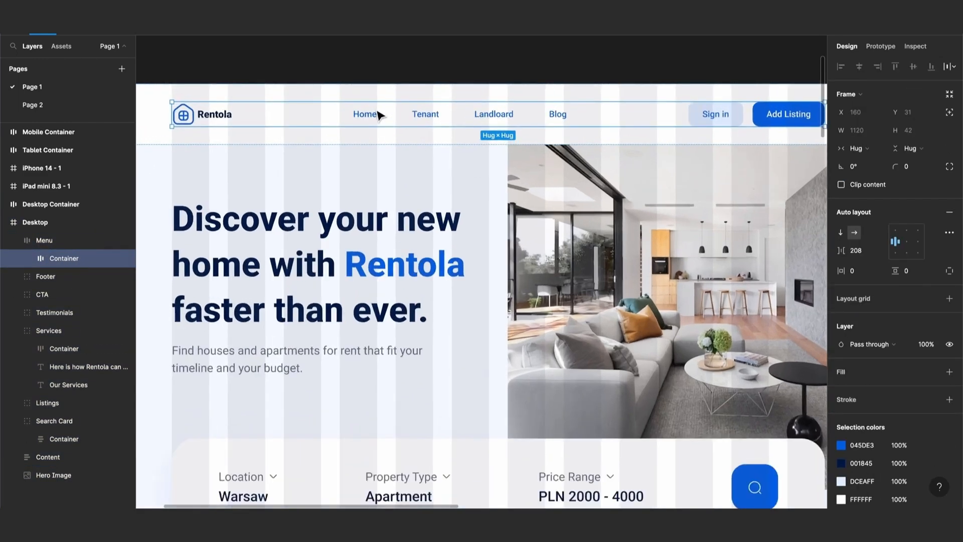
{"action": "scroll", "coordinate": [378, 116], "scroll_direction": "up", "scroll_amount": 2}
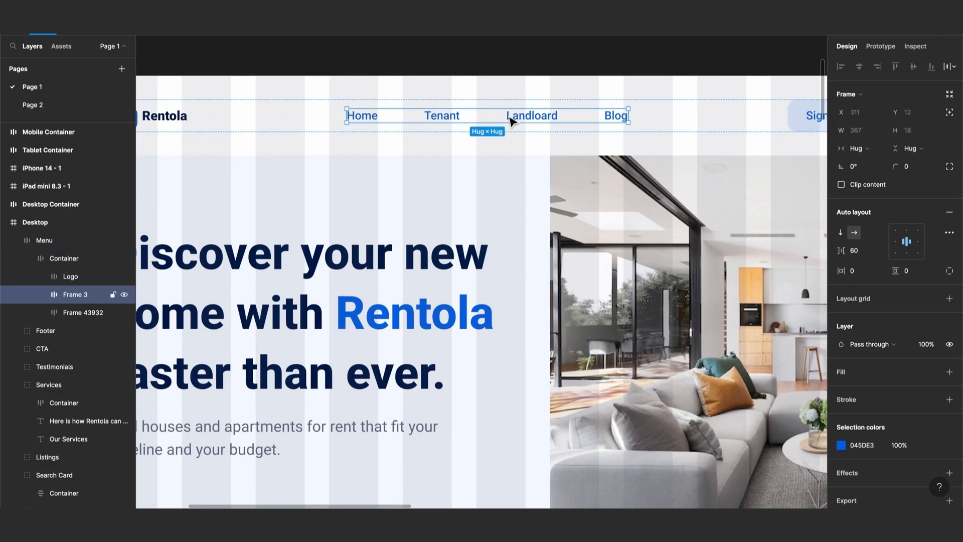
{"action": "scroll", "coordinate": [511, 121], "scroll_direction": "down", "scroll_amount": 5}
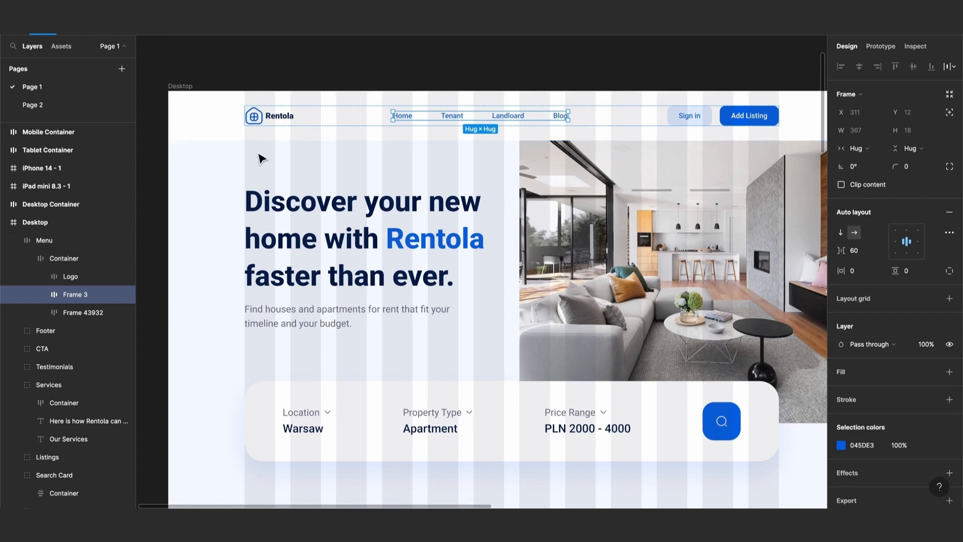
Step: Check the menu container's start at the logo and its end at the Add Listing button against the outer columns
{"action": "left_click", "coordinate": [303, 117]}
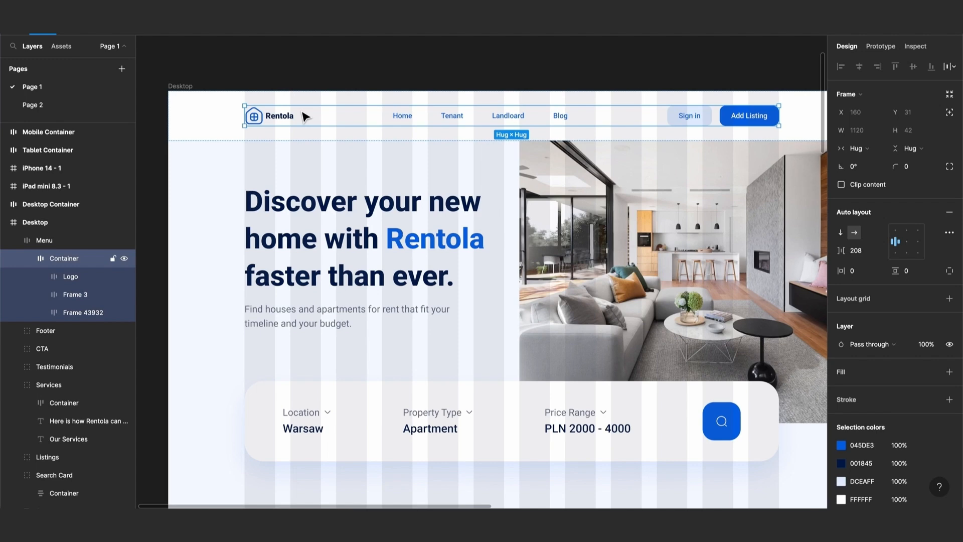
{"action": "scroll", "coordinate": [252, 121], "scroll_direction": "up", "scroll_amount": 5}
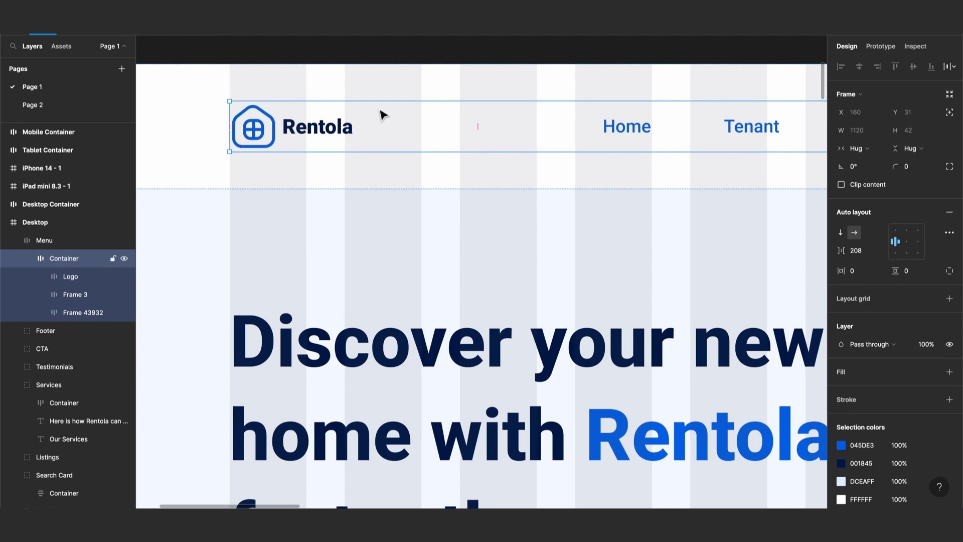
{"action": "scroll", "coordinate": [383, 114], "scroll_direction": "right", "scroll_amount": 15}
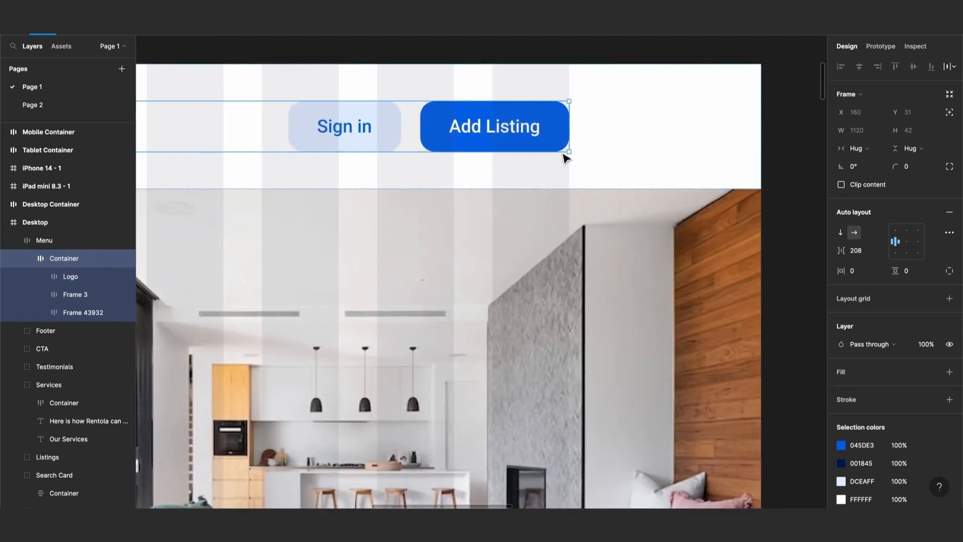
{"action": "scroll", "coordinate": [523, 170], "scroll_direction": "down", "scroll_amount": 5}
{"action": "scroll", "coordinate": [523, 171], "scroll_direction": "down", "scroll_amount": 10}
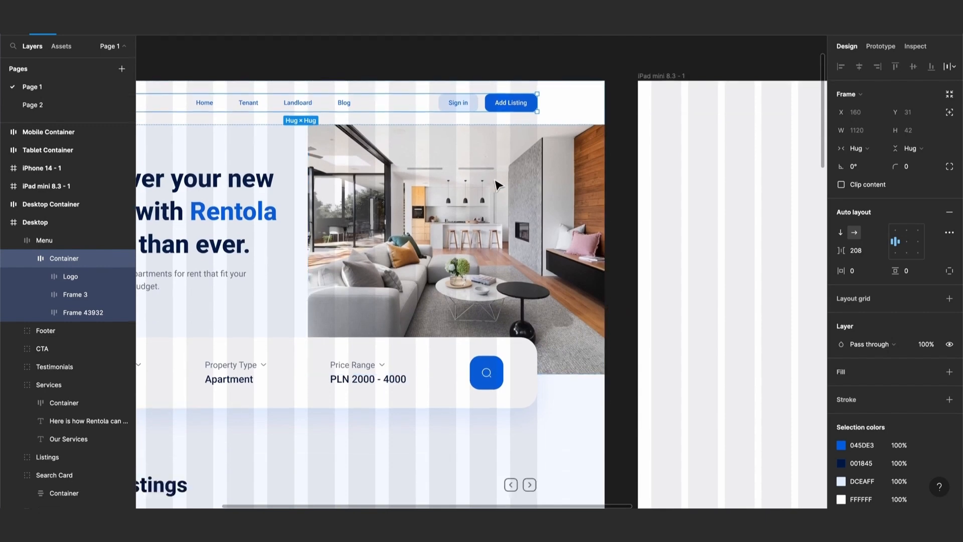
Step: Inspect the Search Card group, its Container and the inner row of filters for column alignment and padding
{"action": "scroll", "coordinate": [496, 183], "scroll_direction": "left", "scroll_amount": 3}
{"action": "scroll", "coordinate": [494, 180], "scroll_direction": "up", "scroll_amount": 2}
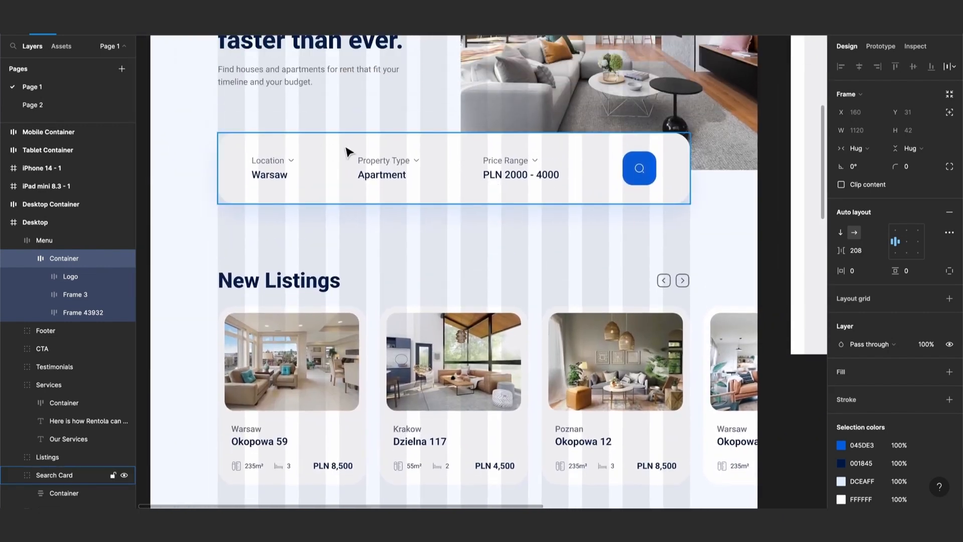
{"action": "left_click", "coordinate": [324, 153]}
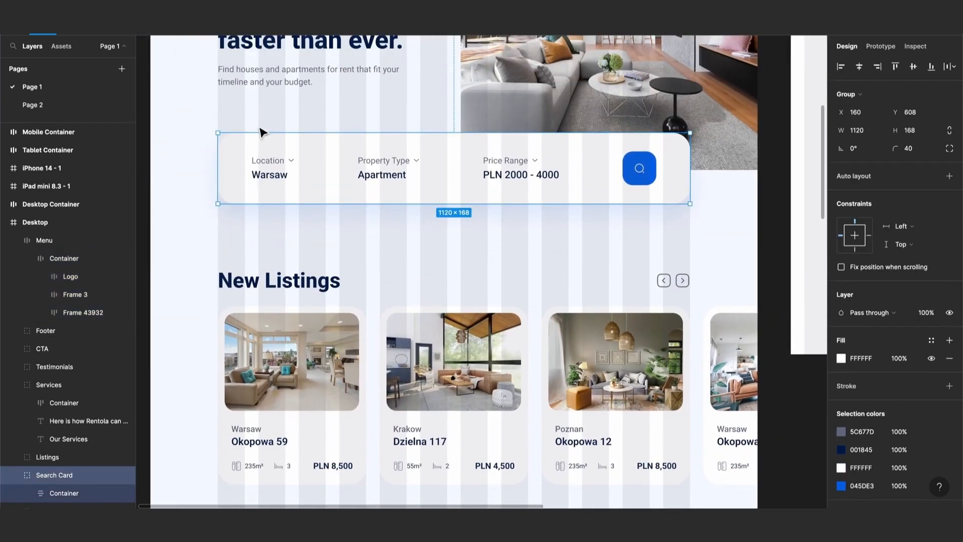
{"action": "scroll", "coordinate": [347, 144], "scroll_direction": "up", "scroll_amount": 3}
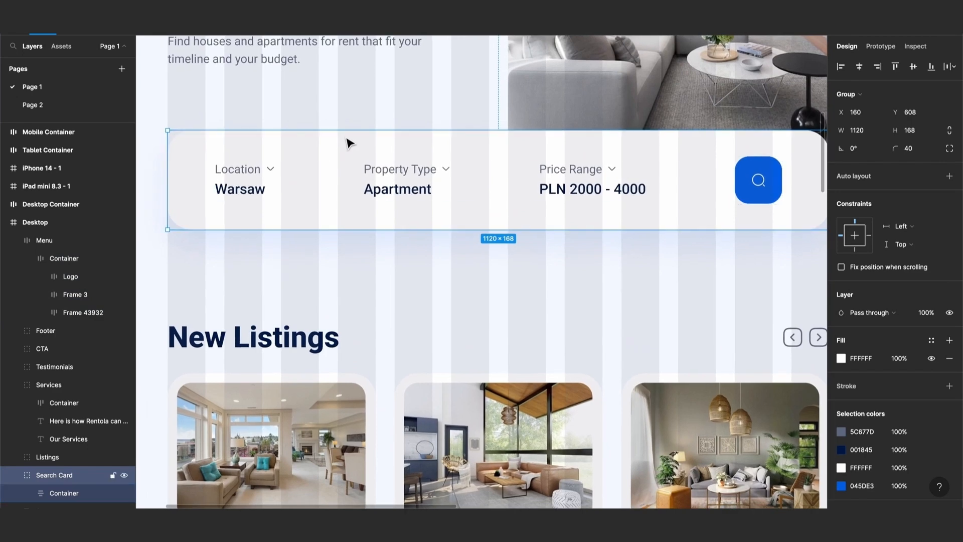
{"action": "left_click", "coordinate": [75, 494]}
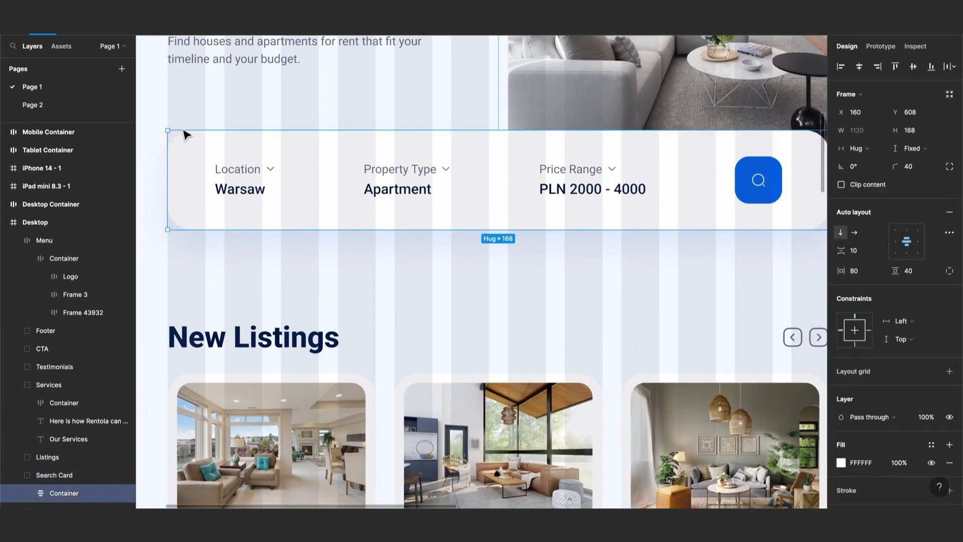
{"action": "double_click", "coordinate": [257, 173]}
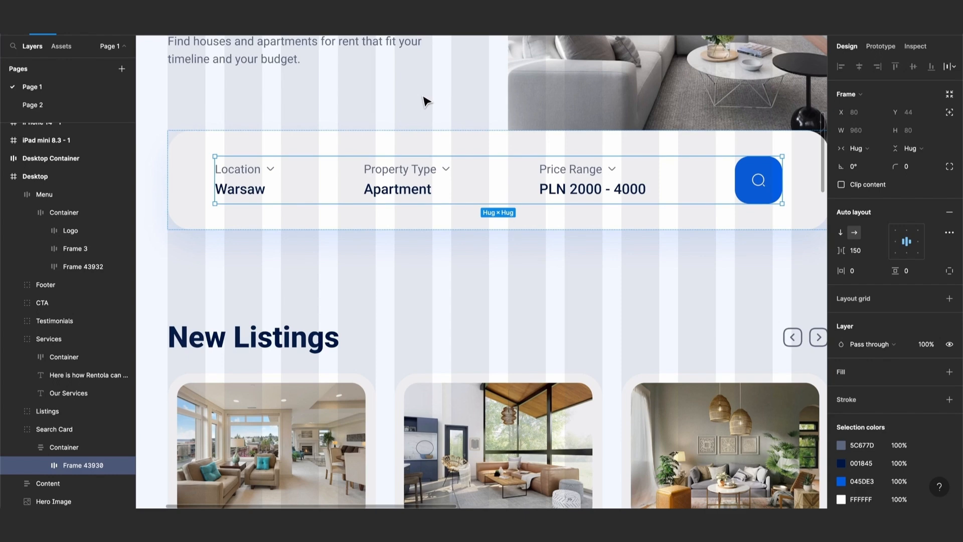
{"action": "key", "text": "Escape"}
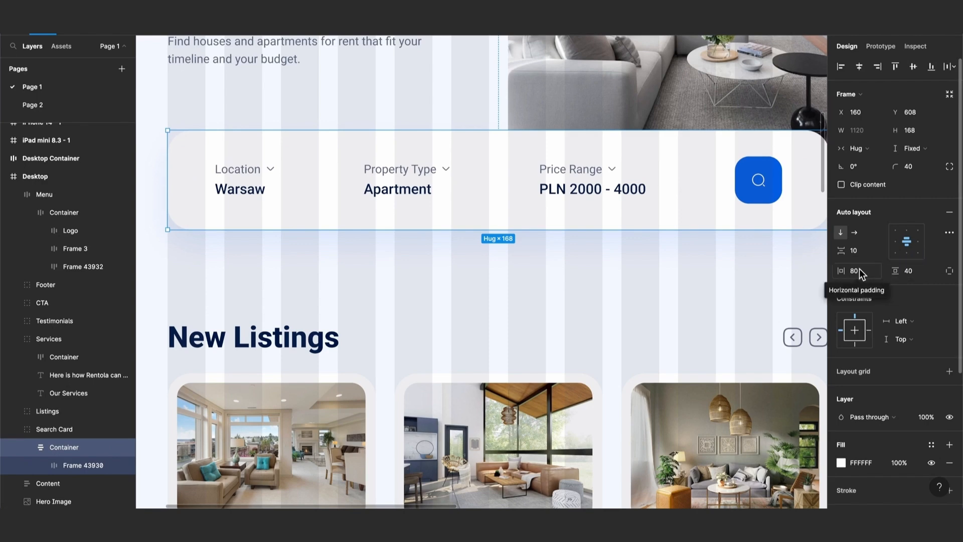
Step: Inspect the New Listings container and its first card for alignment with the column grid
{"action": "scroll", "coordinate": [555, 292], "scroll_direction": "down", "scroll_amount": 6}
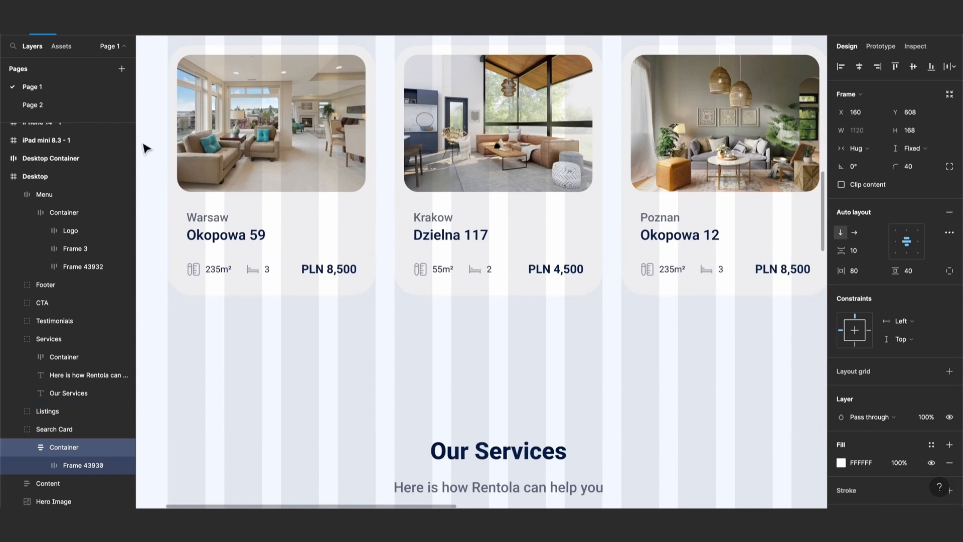
{"action": "scroll", "coordinate": [301, 217], "scroll_direction": "up", "scroll_amount": 2}
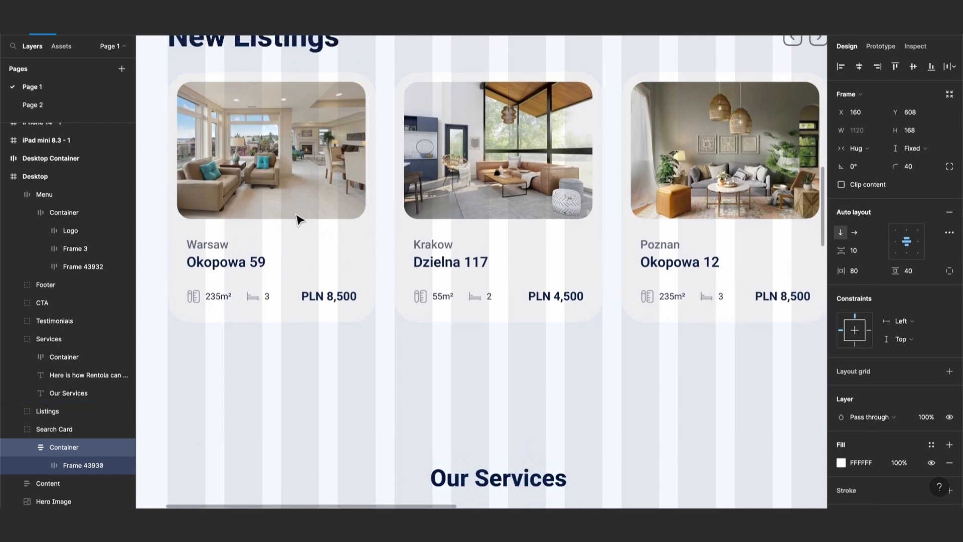
{"action": "left_click", "coordinate": [316, 176]}
{"action": "double_click", "coordinate": [316, 175]}
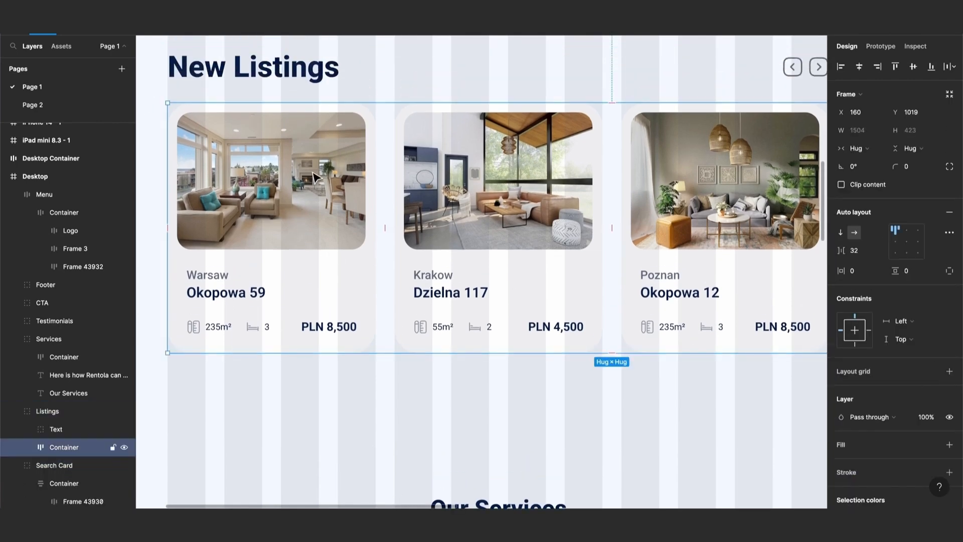
{"action": "double_click", "coordinate": [316, 175]}
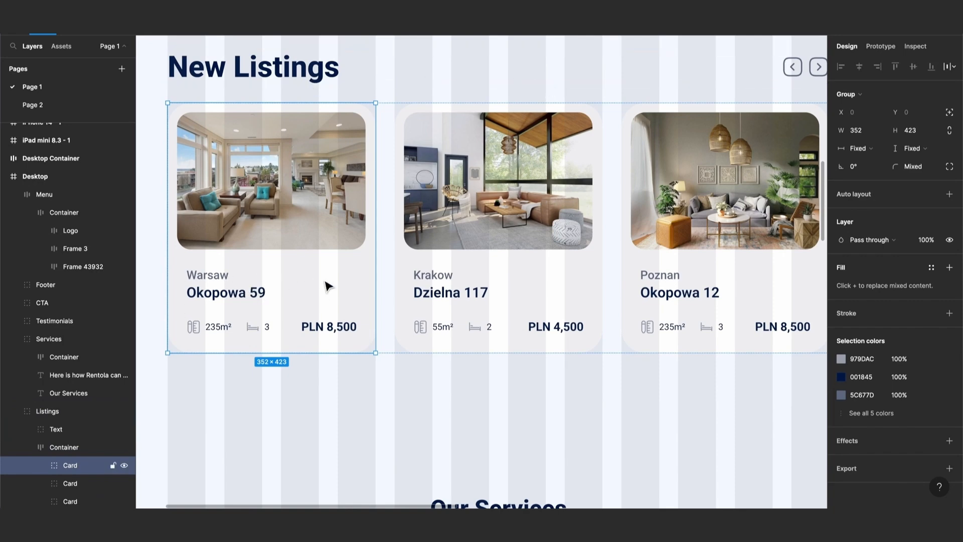
Step: Measure the distances from the first listing card's address text and details row to the card edges
{"action": "double_click", "coordinate": [221, 287]}
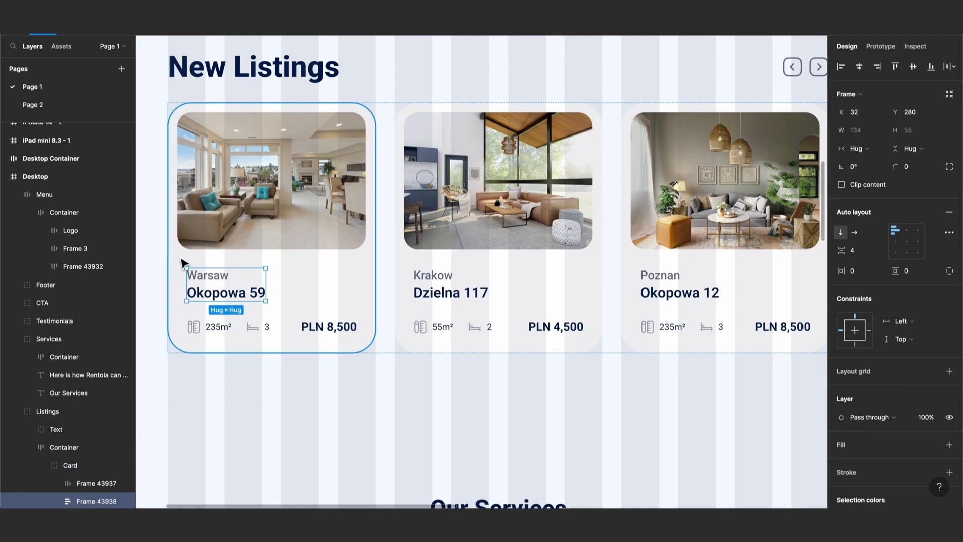
{"action": "key", "text": "alt"}
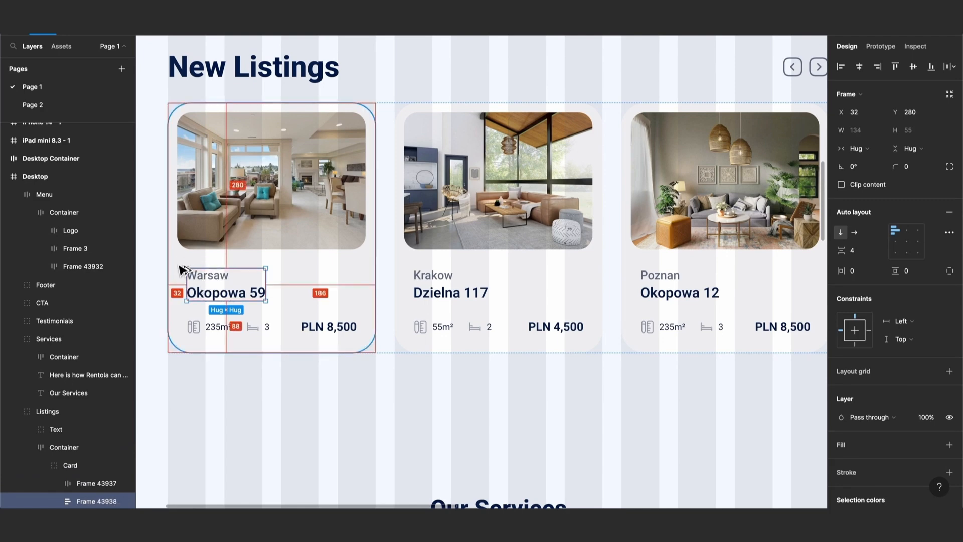
{"action": "left_click", "coordinate": [193, 325]}
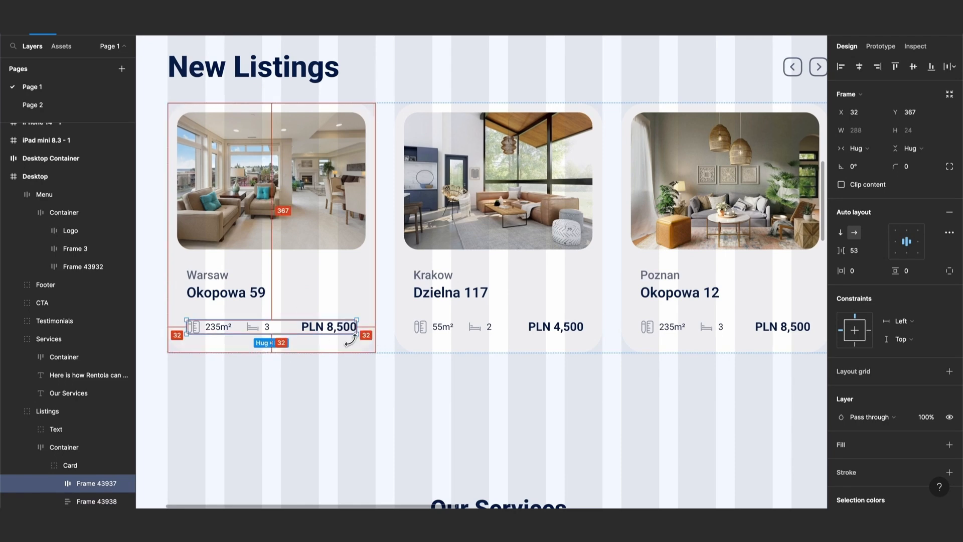
Step: Return to the hero section and select the Hero Image to examine its placement on the column grid
{"action": "scroll", "coordinate": [369, 383], "scroll_direction": "down", "scroll_amount": 5}
{"action": "scroll", "coordinate": [370, 384], "scroll_direction": "up", "scroll_amount": 3}
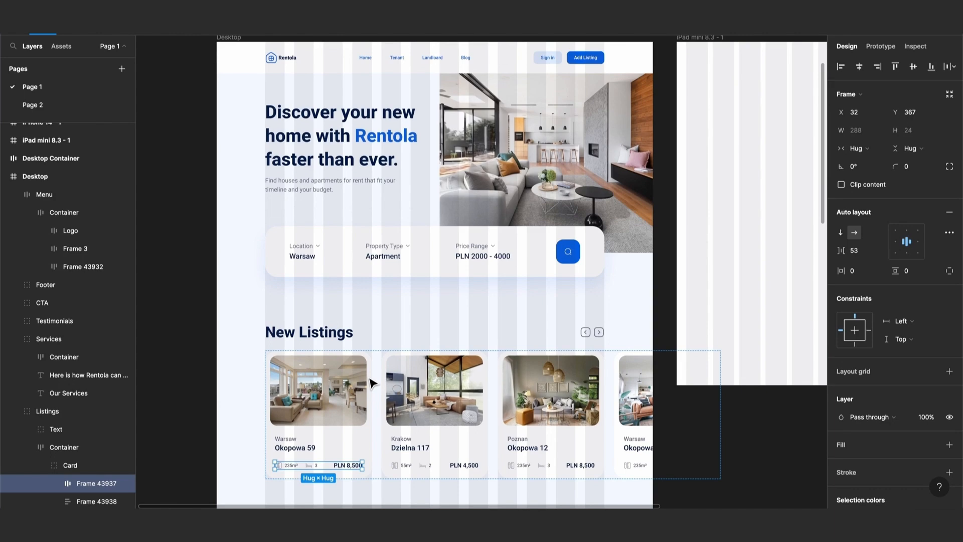
{"action": "scroll", "coordinate": [453, 185], "scroll_direction": "up", "scroll_amount": 3}
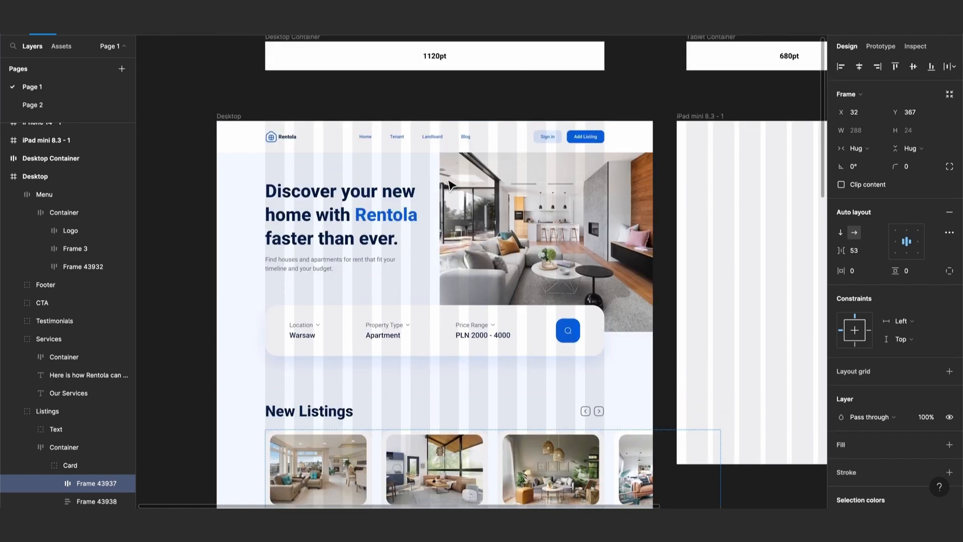
{"action": "scroll", "coordinate": [482, 236], "scroll_direction": "up", "scroll_amount": 5}
{"action": "left_click", "coordinate": [482, 208]}
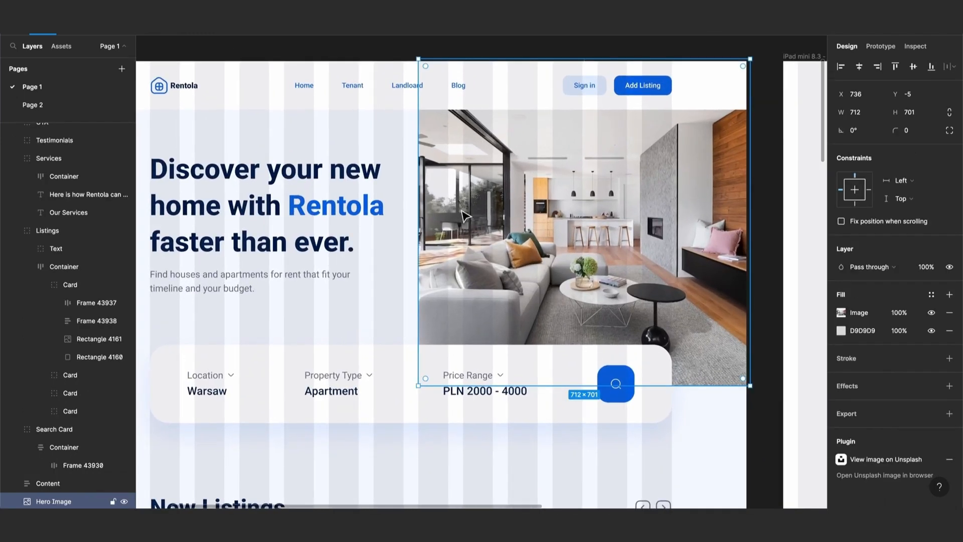